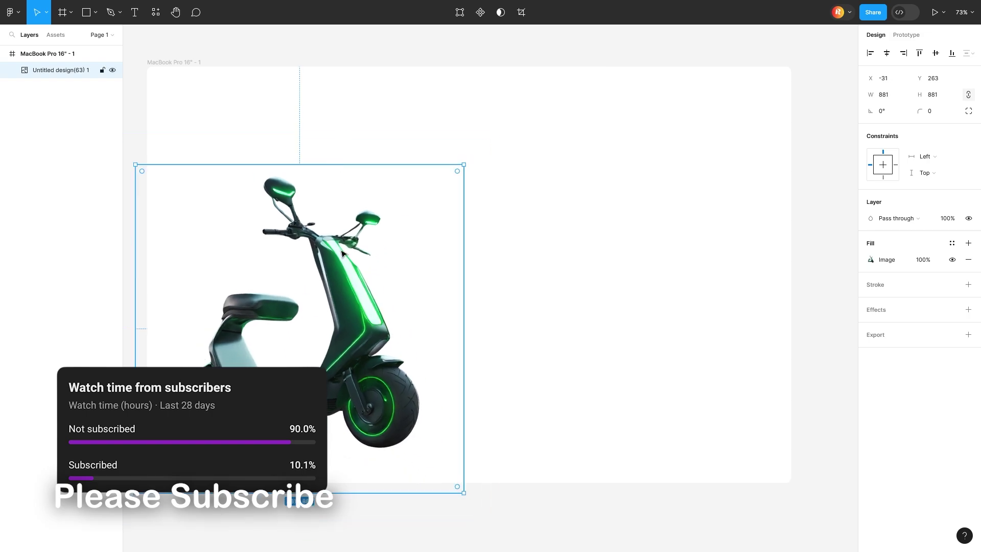
Draw a large circle behind the scooter image and fill it bright green.
key(o)
drag(127, 138, 475, 392)
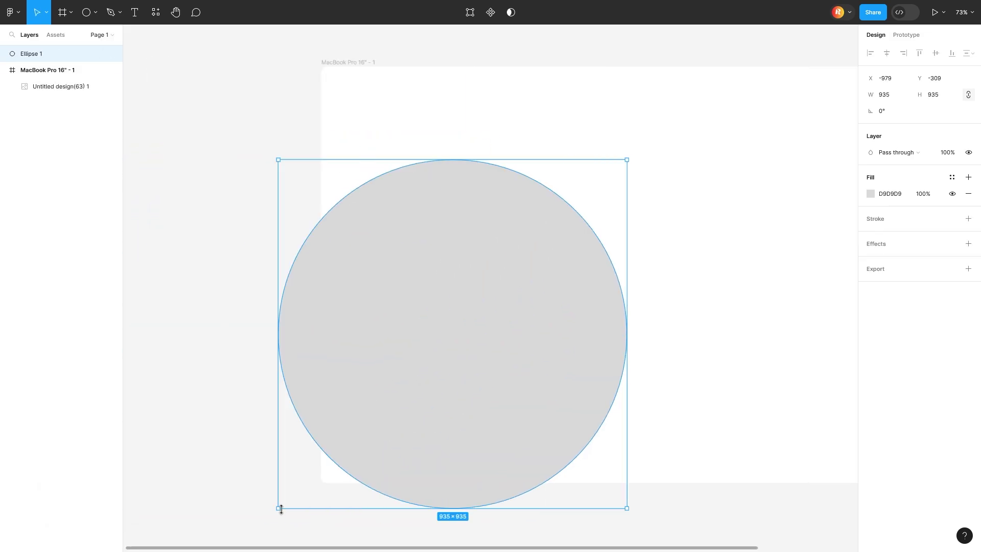
drag(517, 357, 517, 288)
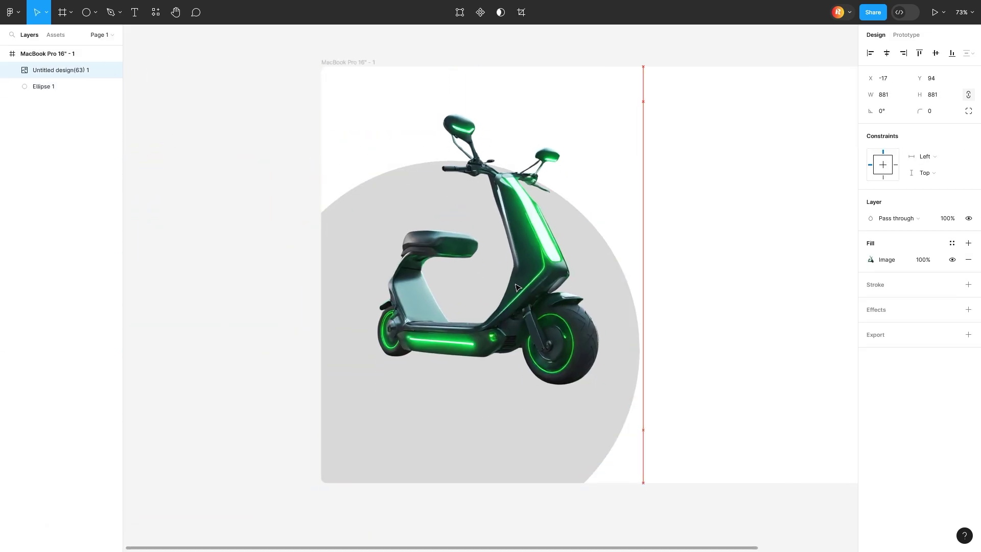
click(43, 87)
click(870, 259)
drag(766, 423, 799, 423)
drag(847, 315, 826, 311)
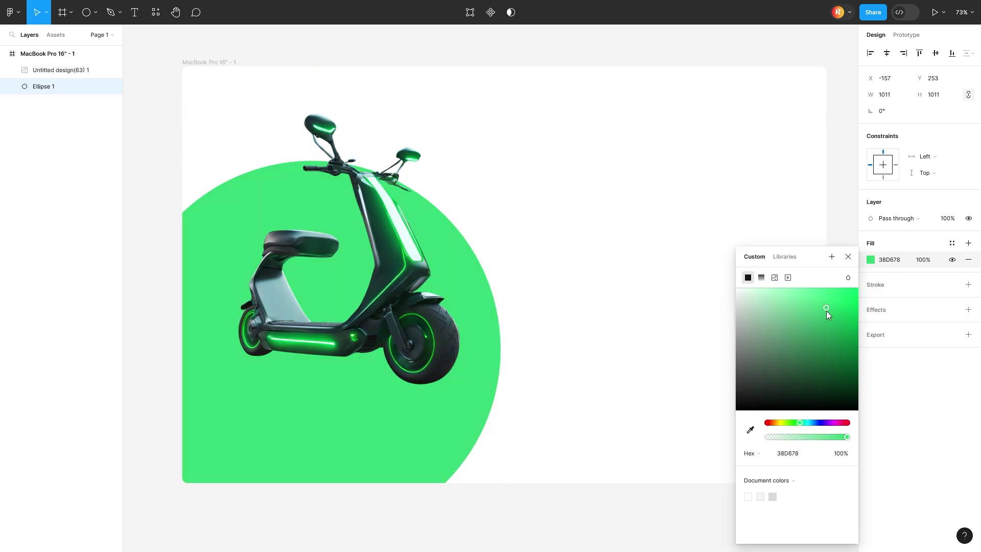
key(Escape)
key(Escape)
Make the MacBook frame background dark slate.
click(870, 289)
click(750, 429)
click(439, 358)
click(654, 276)
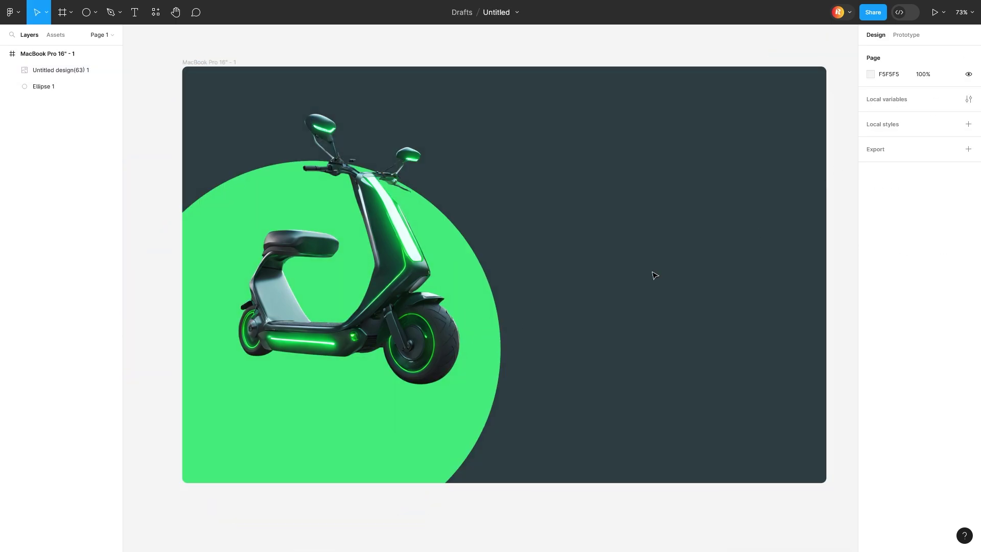
Give the green circle a matching green drop shadow spread into a wide glow.
click(488, 286)
click(968, 309)
click(870, 325)
click(748, 384)
click(637, 496)
mouse_move(802, 367)
mouse_down()
mouse_move(854, 369)
mouse_move(817, 373)
mouse_move(657, 304)
mouse_up()
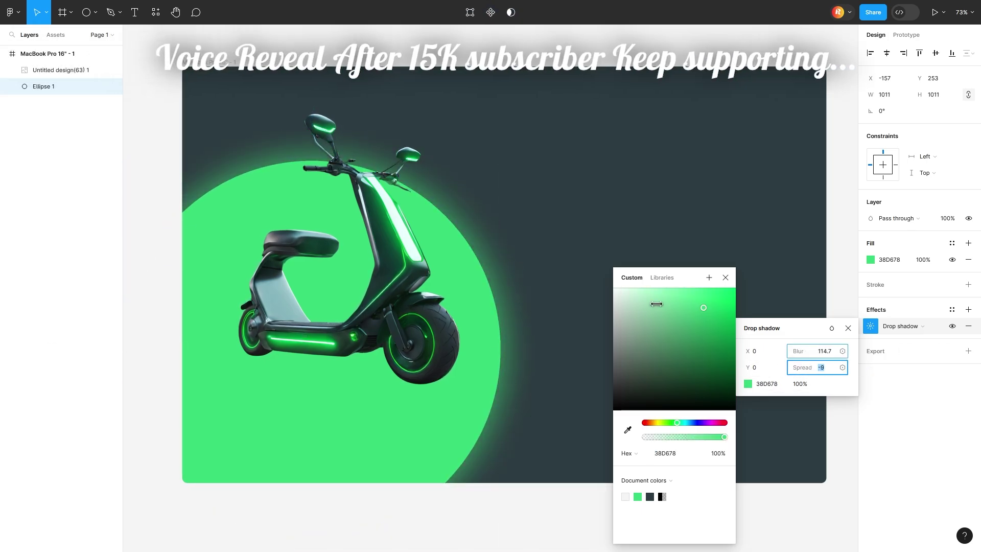
click(870, 326)
Turn the circle fill into a diagonal green linear gradient and slightly enlarge the scooter.
click(870, 260)
click(761, 220)
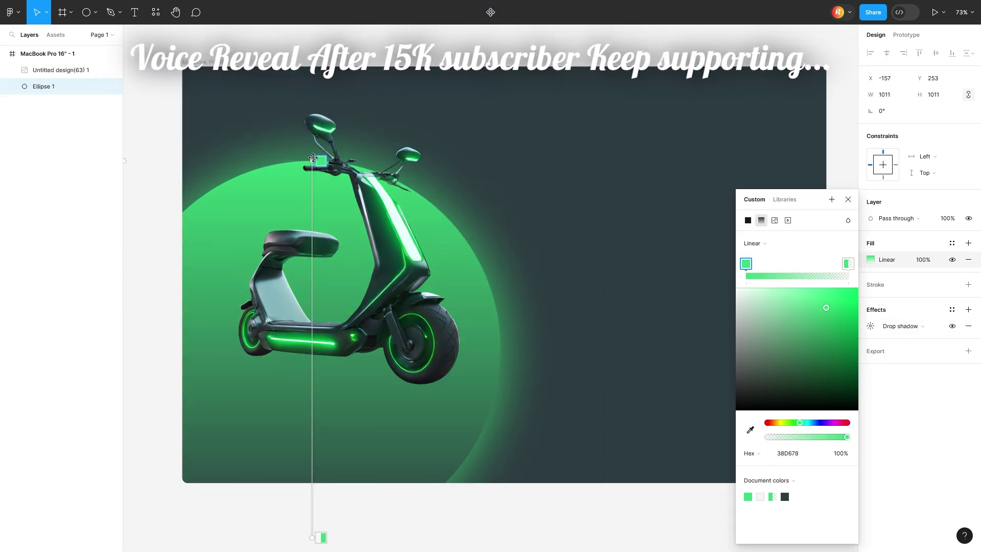
drag(313, 158, 466, 240)
drag(318, 538, 182, 465)
click(848, 264)
click(750, 430)
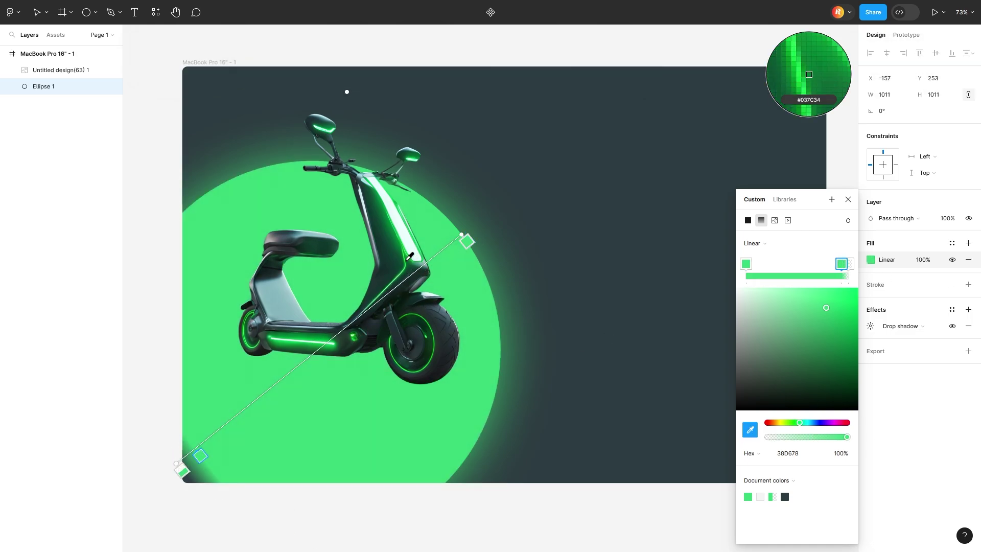
click(410, 255)
click(746, 264)
click(836, 312)
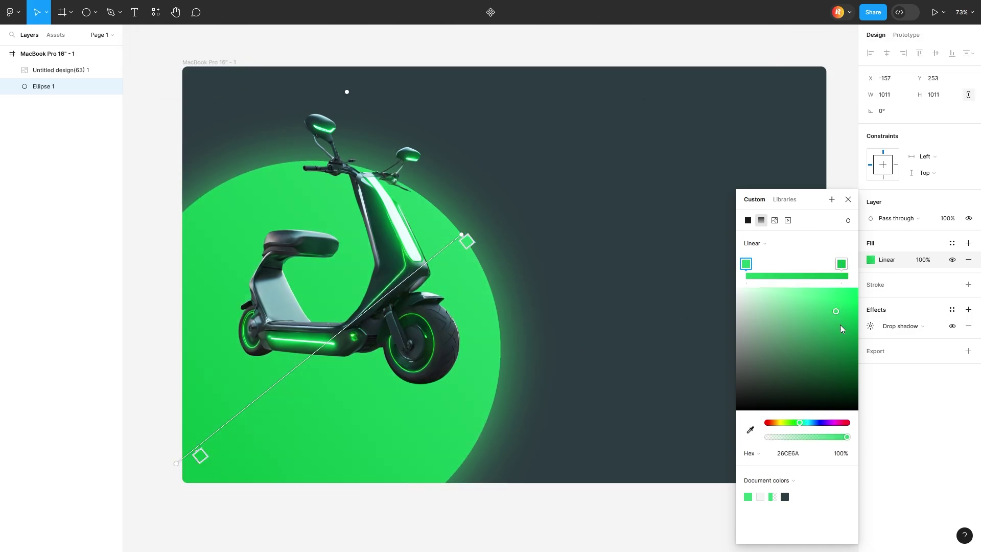
drag(842, 328, 850, 342)
click(473, 320)
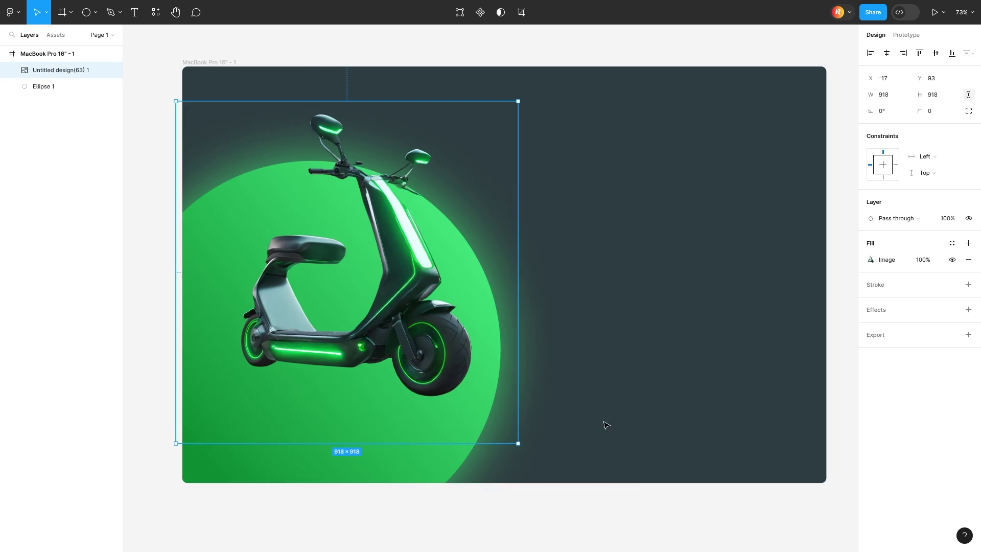
mouse_move(604, 424)
mouse_down()
mouse_move(753, 421)
mouse_move(587, 260)
mouse_move(786, 445)
mouse_up()
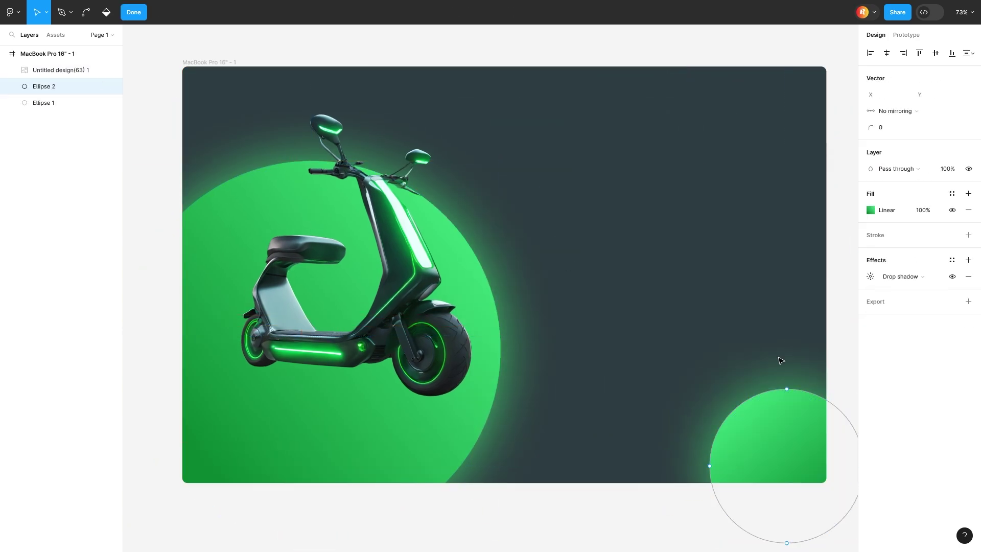
Finish the small bottom-right circle and paste the e-bike logo at top centre.
click(684, 306)
scroll(532, 261, up, 2)
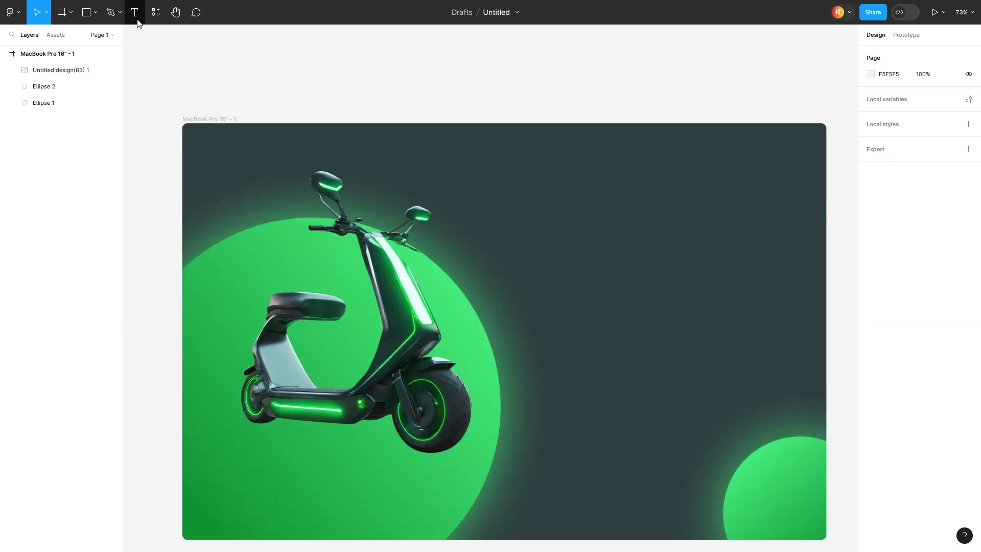
key(ctrl+v)
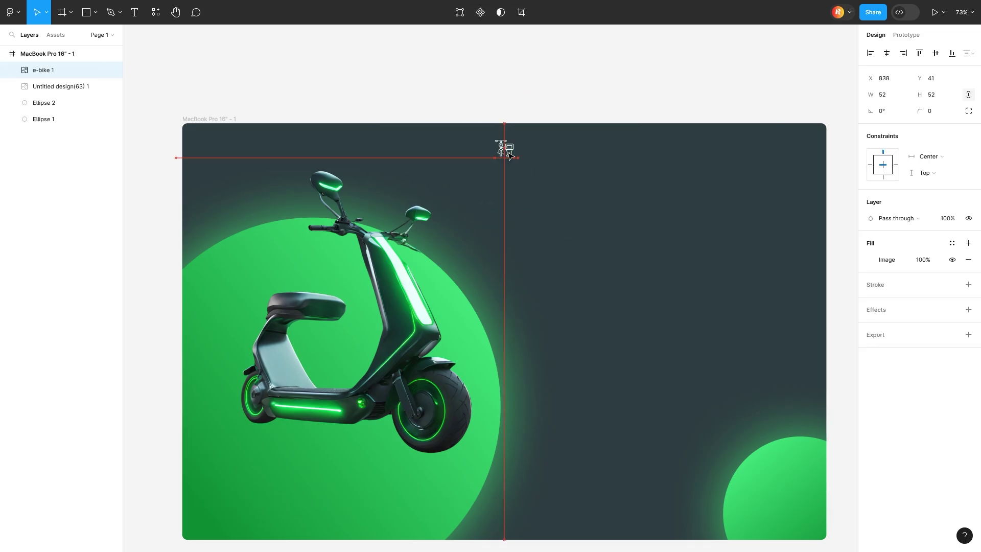
Draw a small rounded square near the frame's top-left corner.
key(r)
scroll(368, 184, up, 5)
drag(343, 158, 389, 202)
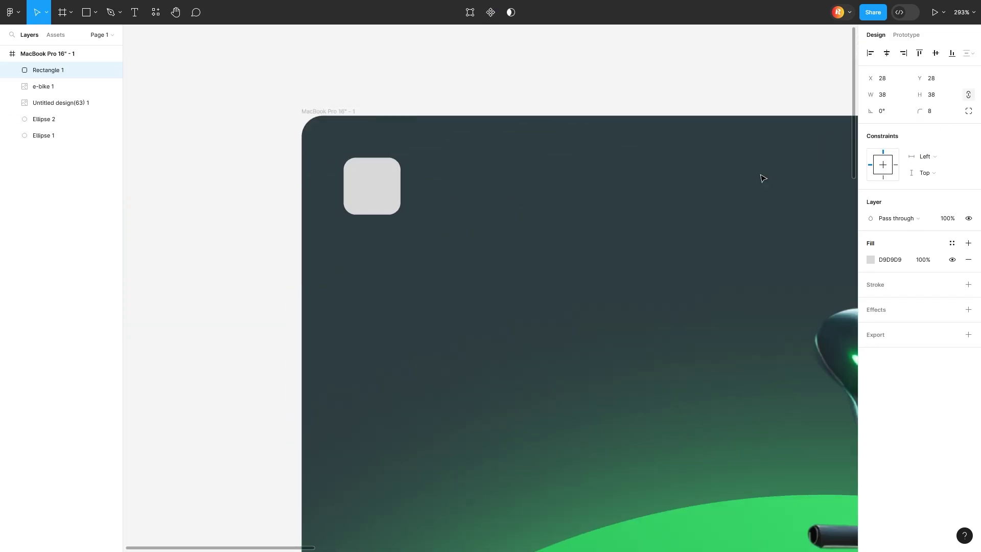
scroll(404, 169, down, 2)
key(Escape)
Add a white Columns layout grid to the frame and set its margin.
click(968, 194)
click(870, 210)
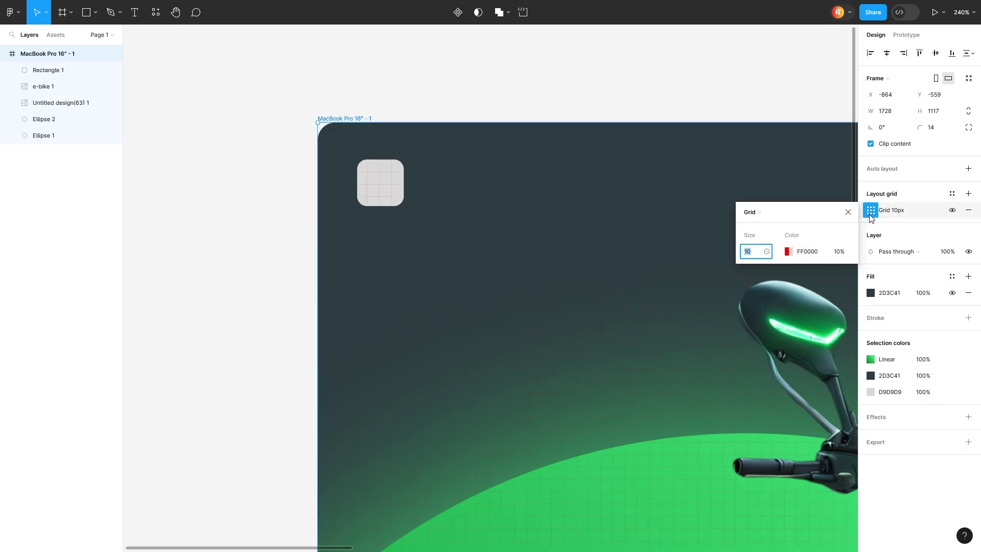
click(758, 212)
click(761, 225)
click(789, 251)
drag(834, 271, 858, 272)
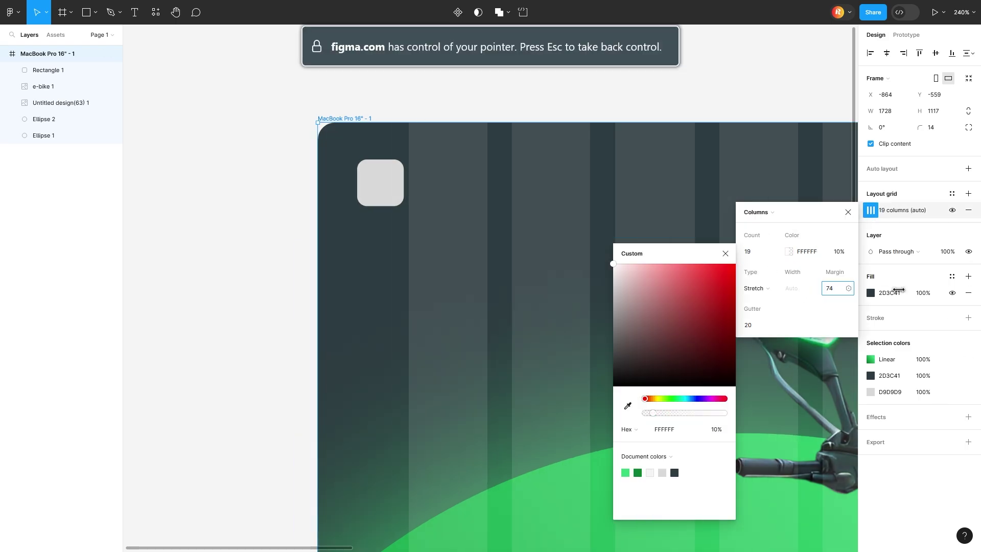
Fill the rounded square with translucent white FFFFFF at 25%.
click(380, 182)
scroll(153, 181, down, 3)
click(870, 259)
click(787, 453)
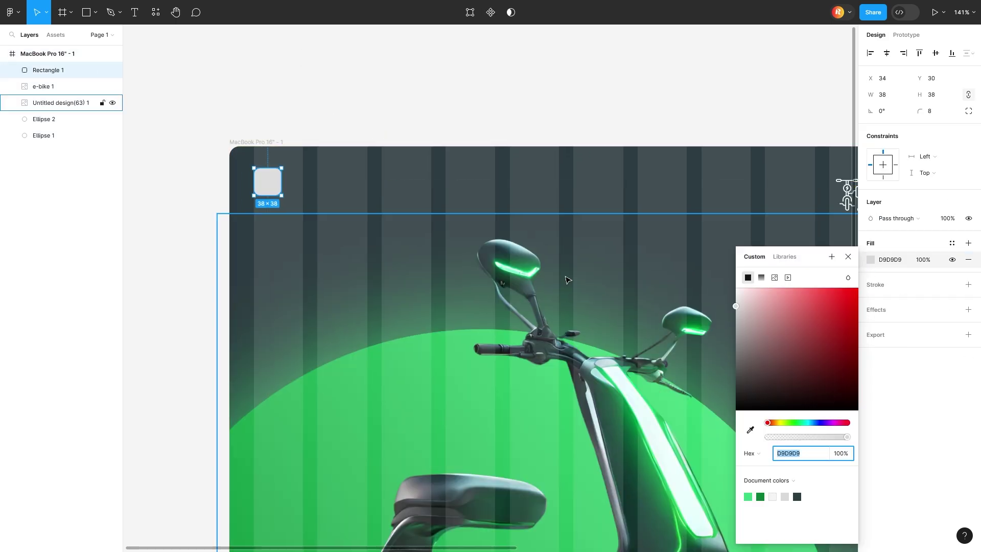
text(FFFFFF)
click(925, 260)
text(25)
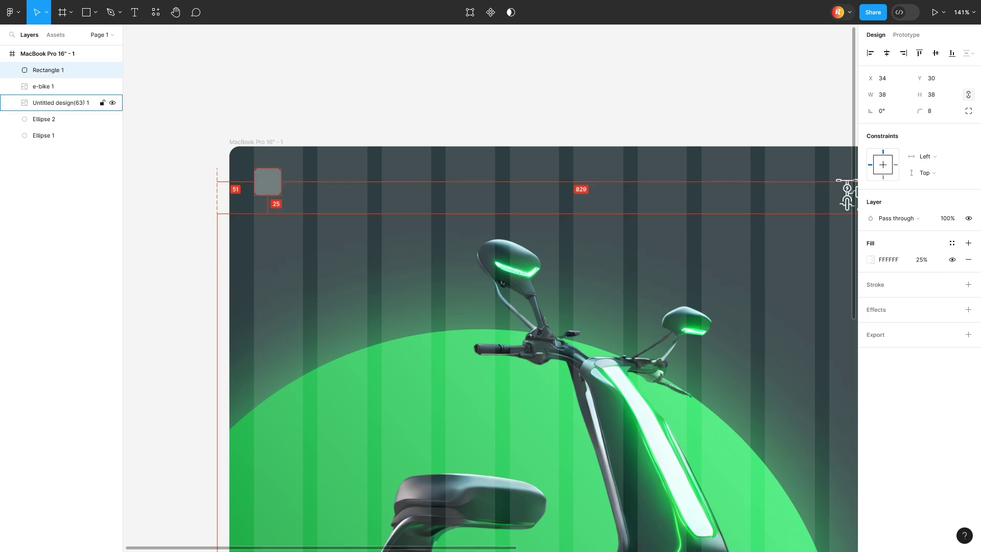
Paste the send icon onto the square, scale it to fit, and add a soft drop shadow.
key(ctrl+v)
drag(468, 118, 278, 215)
scroll(273, 148, up, 5)
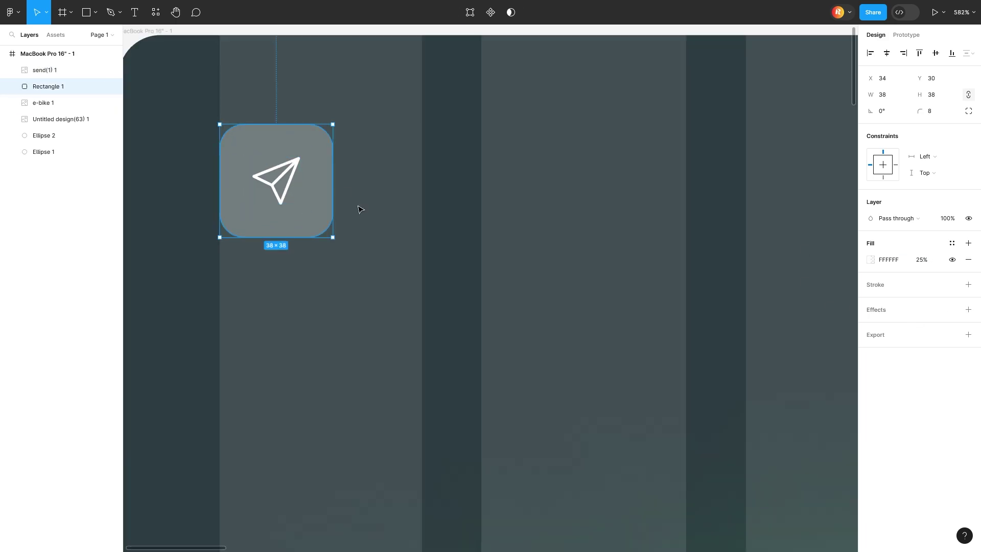
click(967, 310)
click(870, 326)
mouse_move(798, 351)
mouse_down()
mouse_move(822, 351)
mouse_move(786, 367)
mouse_up()
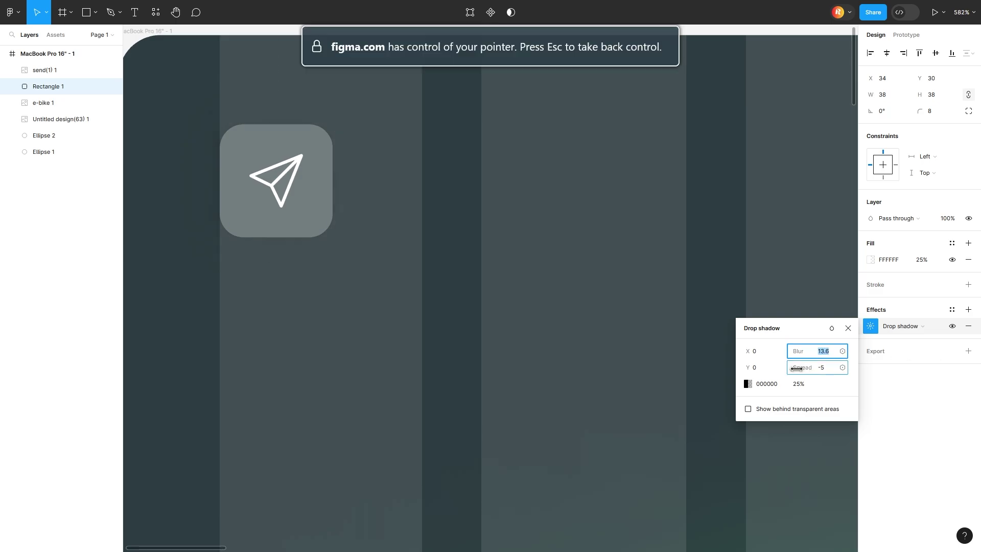
click(800, 383)
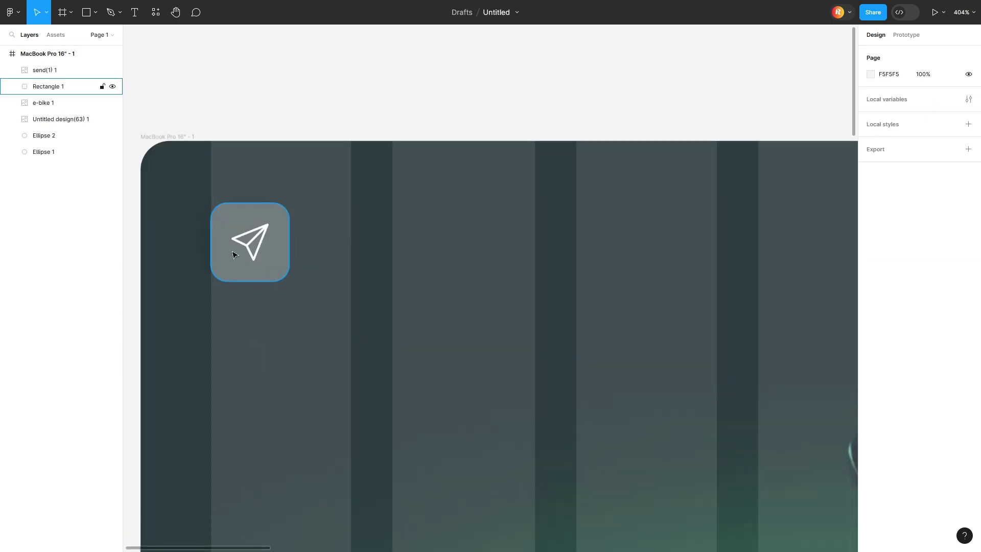
shift+click(269, 278)
Increase the frame's column grid margin.
key(Escape)
click(871, 210)
drag(830, 289, 833, 289)
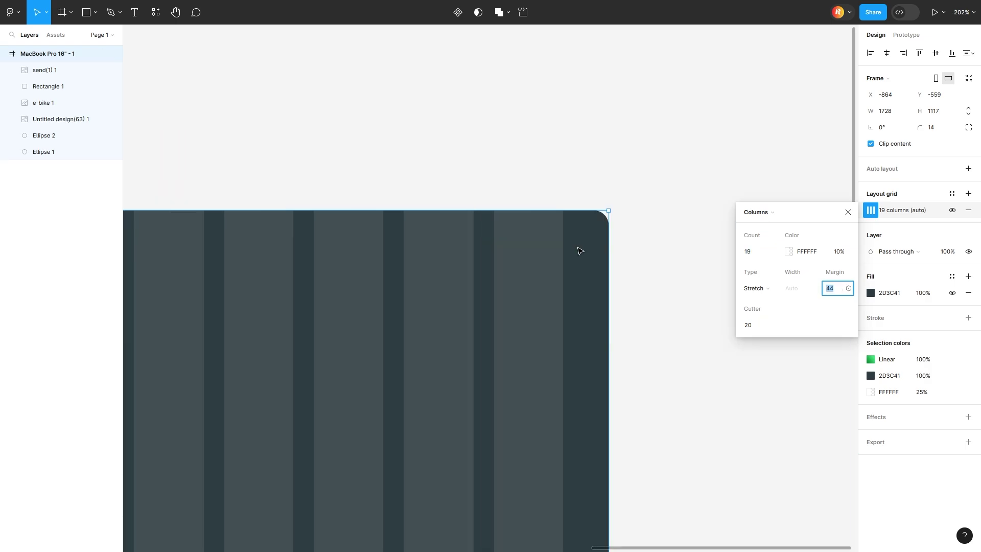
Draw thick white round-capped menu lines at the top-right and group them.
key(l)
drag(508, 242, 547, 242)
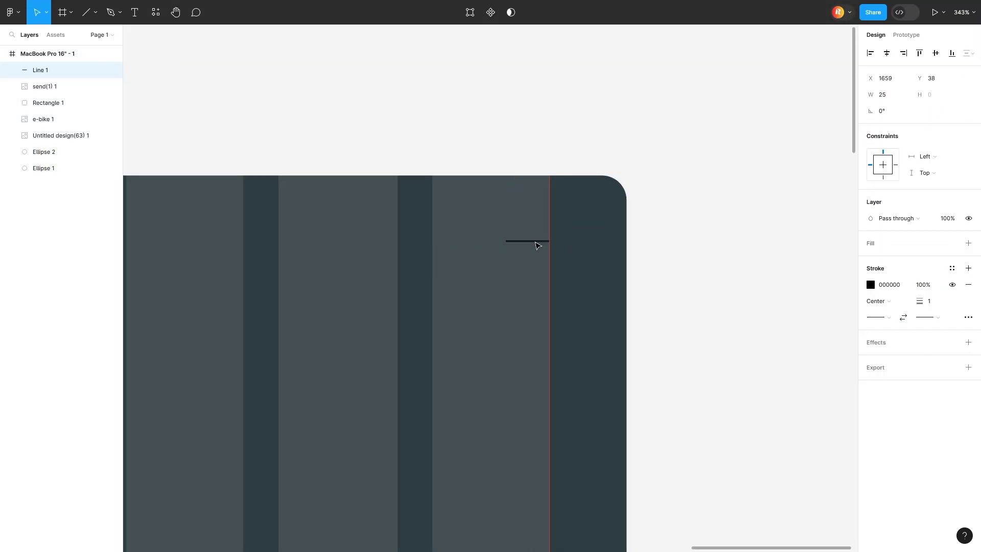
click(871, 326)
text(FFFFFF)
click(877, 358)
click(897, 440)
click(41, 70)
shift+click(40, 86)
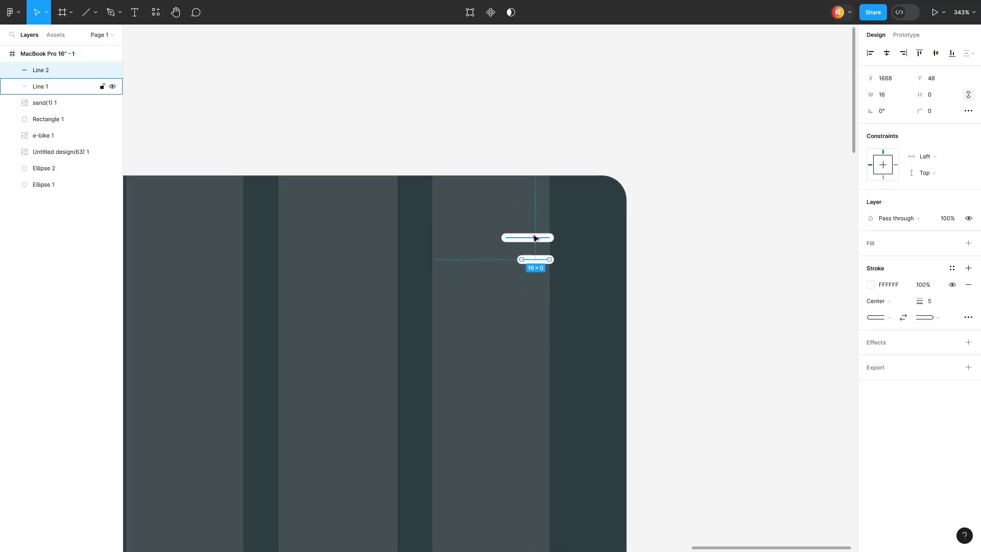
right_click(516, 240)
click(545, 341)
Add Semi Bold 'Menu' text aligned left of the menu lines.
key(t)
click(405, 255)
text(Menu)
click(883, 276)
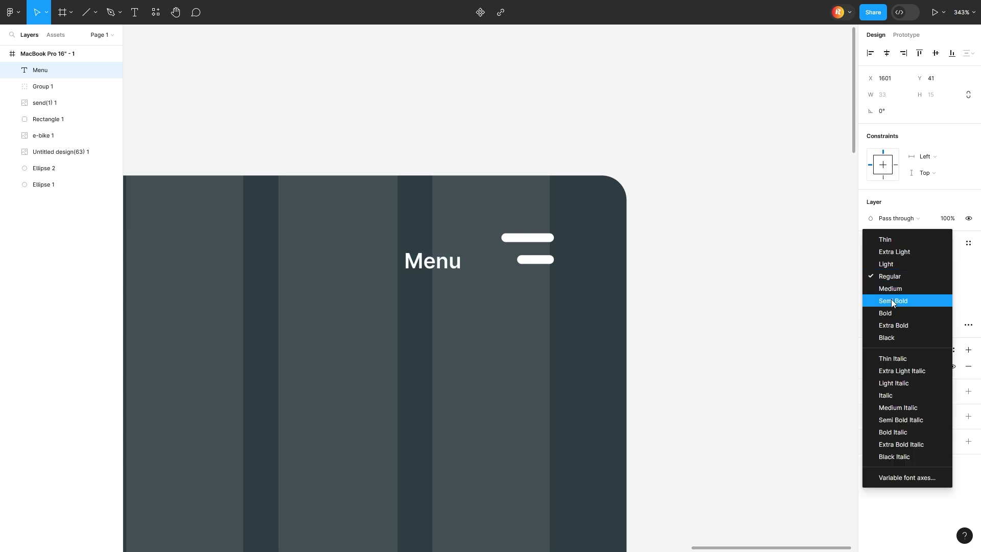
click(868, 300)
drag(448, 270, 447, 260)
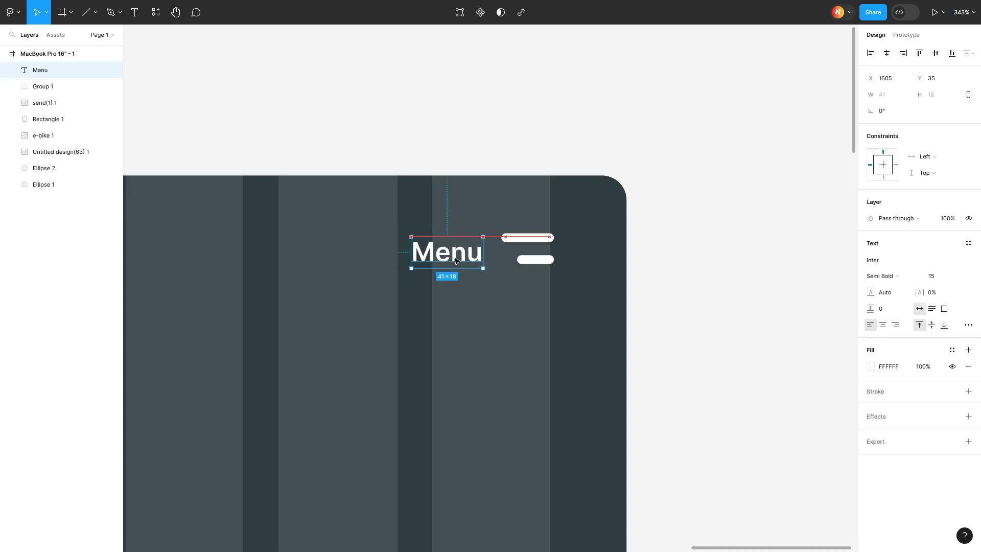
Group the send icon with its translucent square into a send button.
scroll(456, 261, down, 10)
drag(799, 286, 756, 306)
shift+click(504, 302)
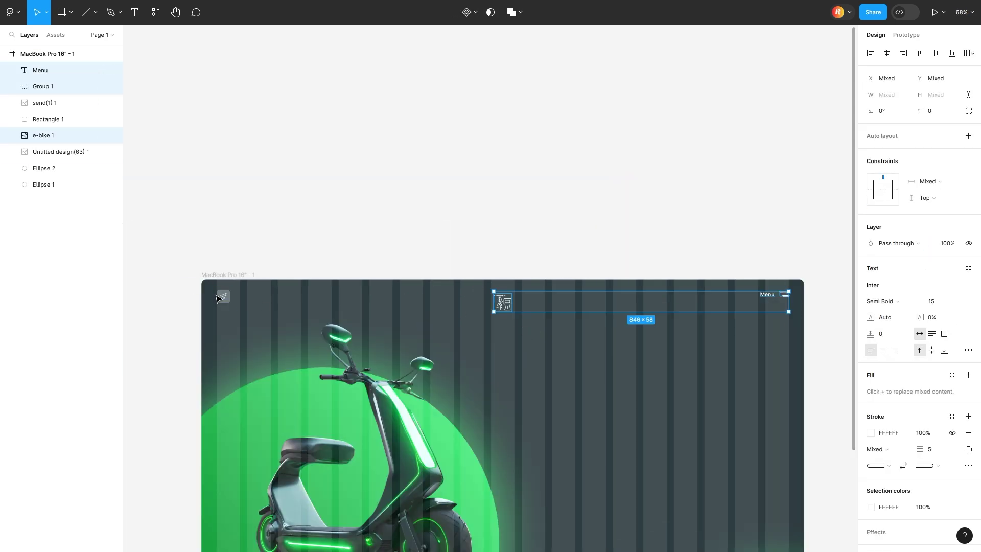
scroll(217, 298, up, 5)
click(262, 306)
key(ctrl+g)
click(344, 384)
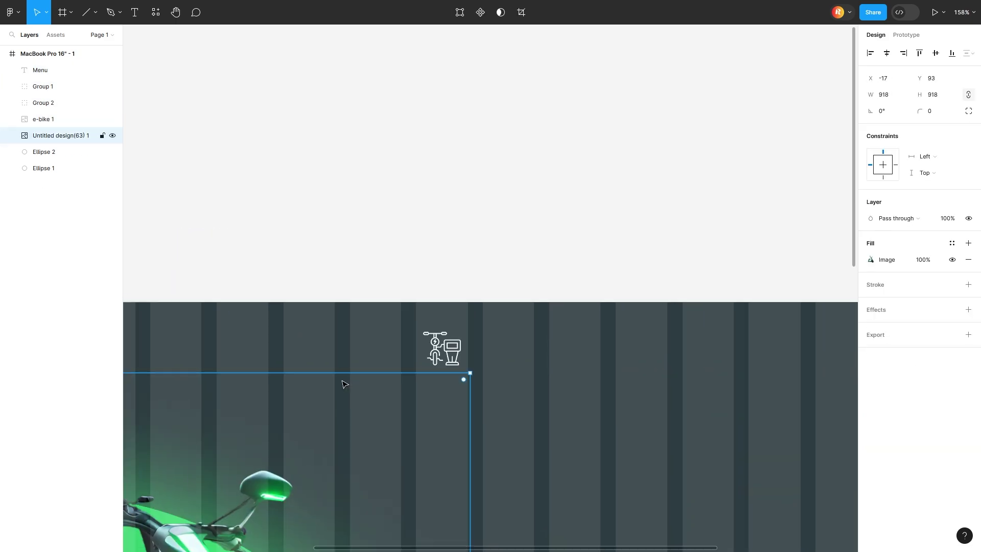
scroll(782, 307, down, 5)
click(431, 390)
scroll(221, 431, up, 8)
click(221, 431)
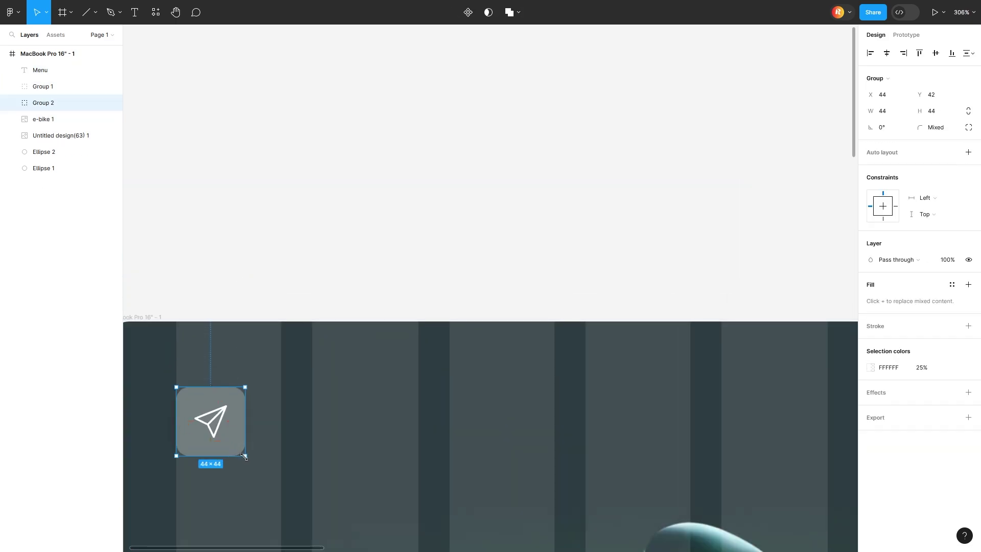
Duplicate the bottom-right green circle to the top of the frame.
scroll(245, 456, down, 5)
click(532, 450)
scroll(377, 444, down, 3)
key(Escape)
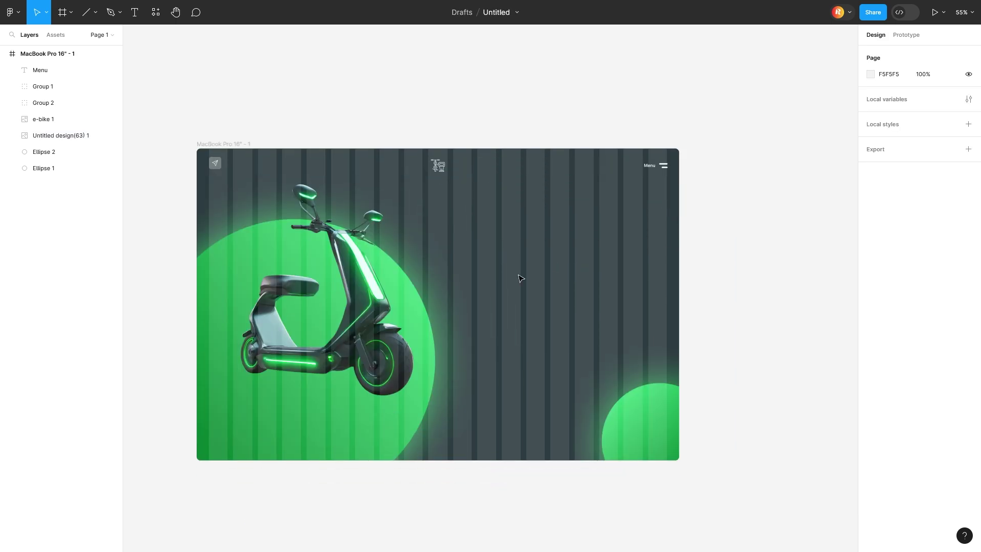
drag(519, 278, 581, 256)
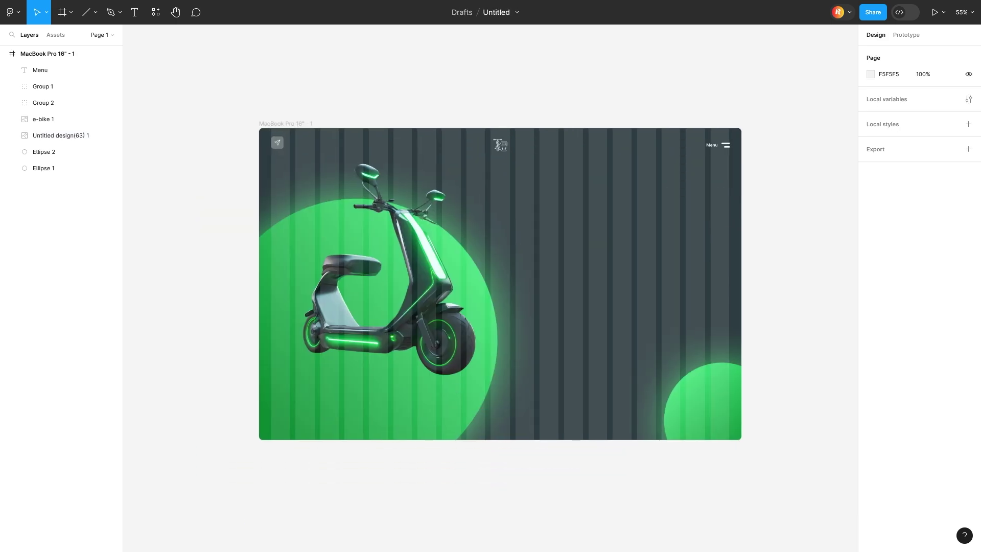
mouse_move(725, 424)
mouse_down()
mouse_move(641, 173)
mouse_move(595, 228)
mouse_move(606, 177)
mouse_up()
click(806, 143)
scroll(807, 143, up, 5)
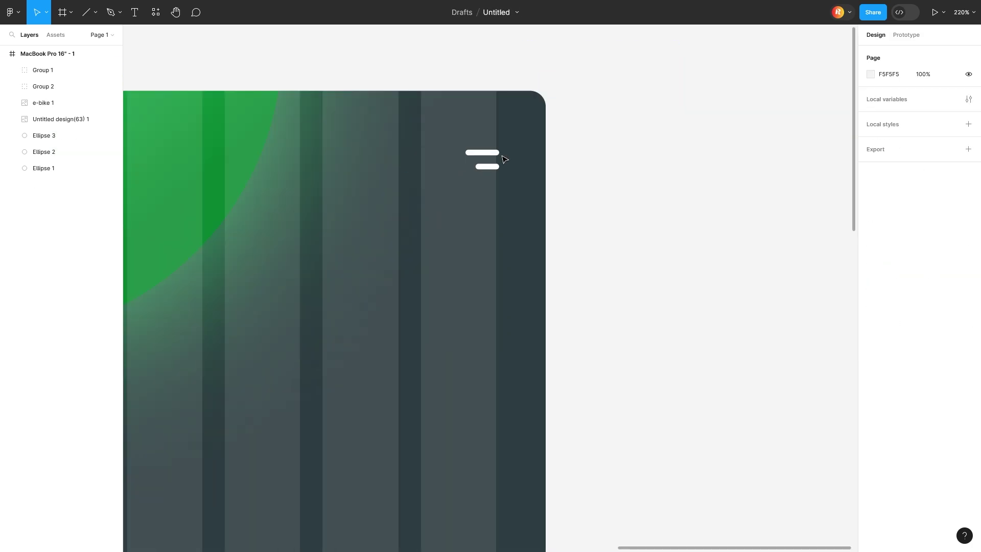
scroll(490, 186, down, 5)
scroll(204, 218, up, 4)
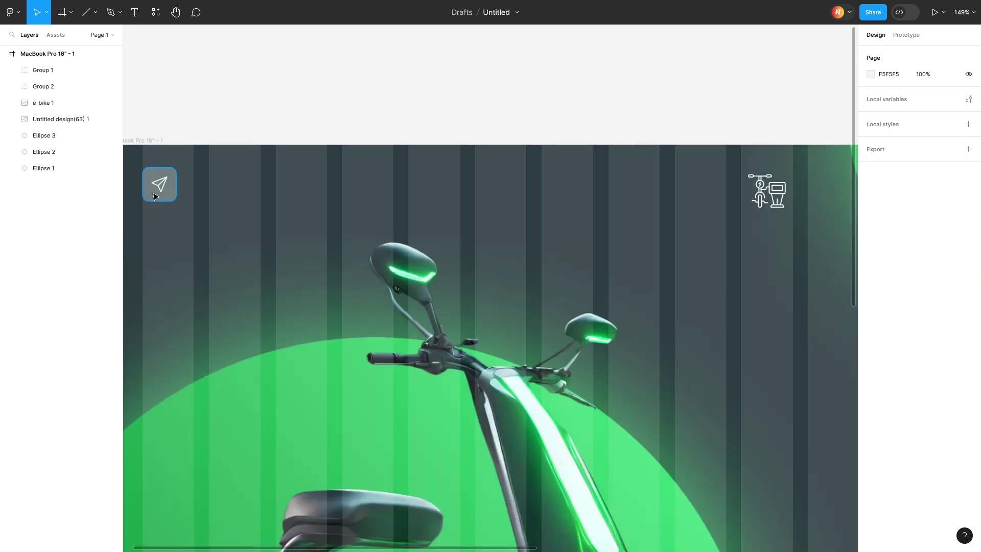
Group the three top header icons and place a text label in the frame's middle.
click(168, 194)
scroll(204, 218, down, 5)
shift+click(514, 193)
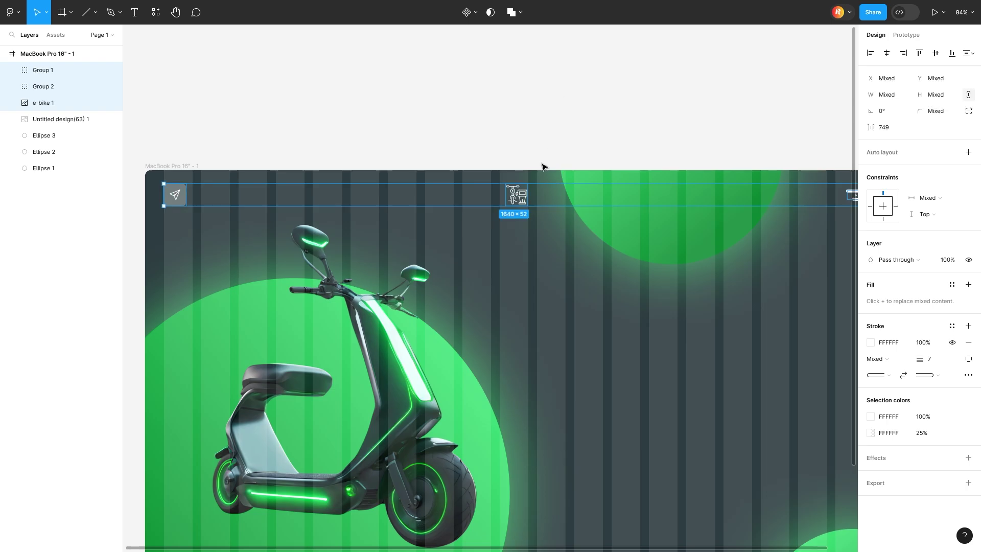
right_click(514, 190)
click(526, 305)
scroll(526, 305, down, 2)
scroll(526, 305, down, 2)
key(t)
click(480, 283)
Type the e-Bike heading and give it a lighter font weight.
text(e-Bike)
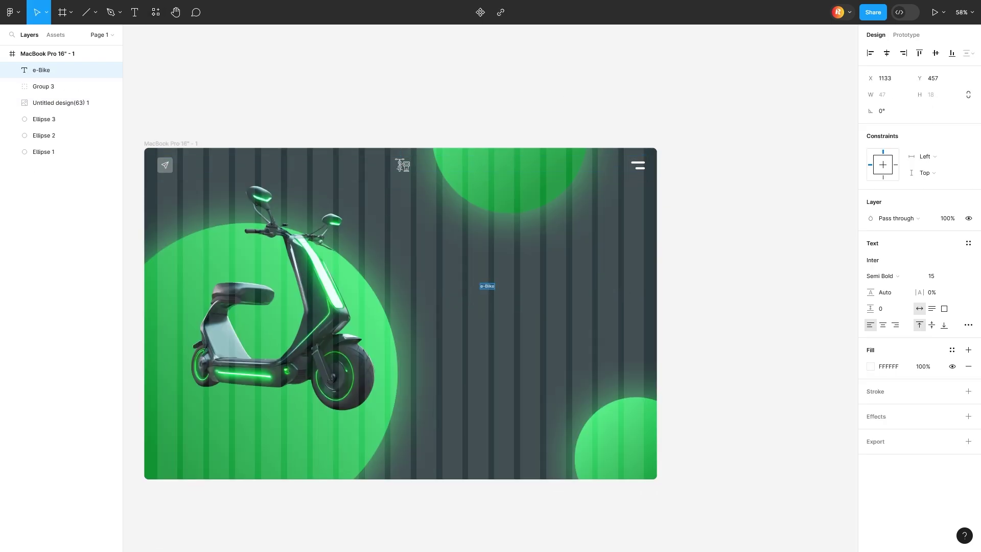
click(882, 276)
click(876, 247)
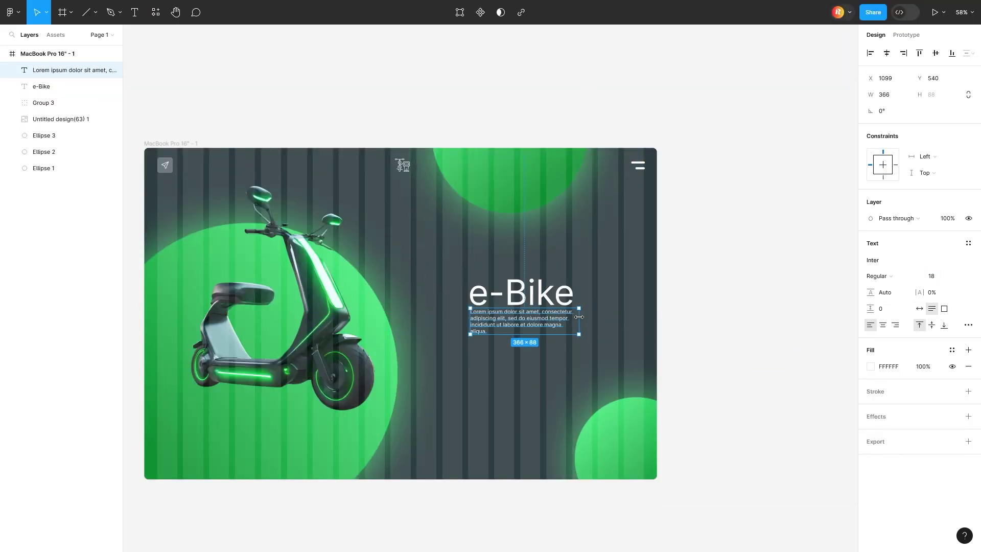
click(744, 351)
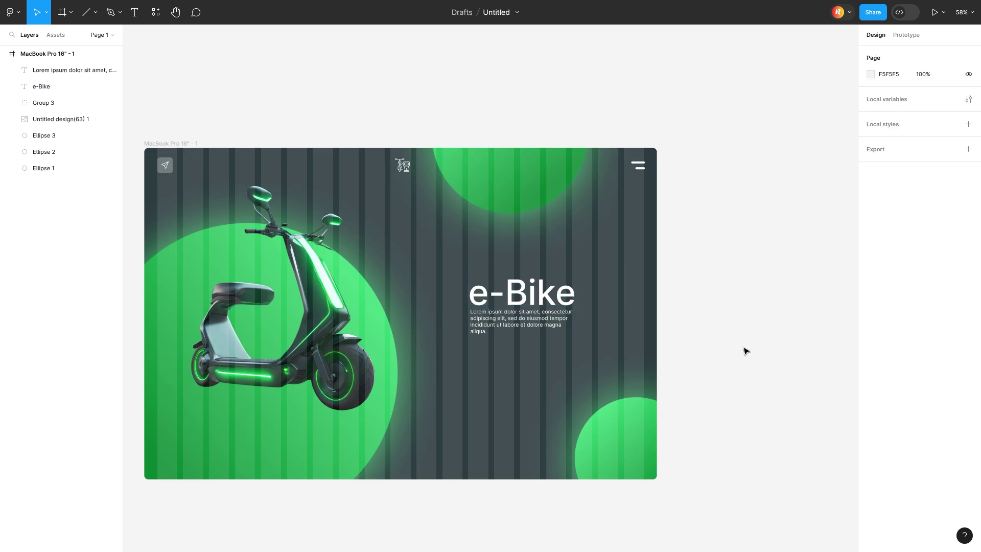
Draw a pill-shaped button under the paragraph filled with green 38D678.
key(t)
ctrl+scroll(470, 340, up, 5)
drag(464, 319, 604, 356)
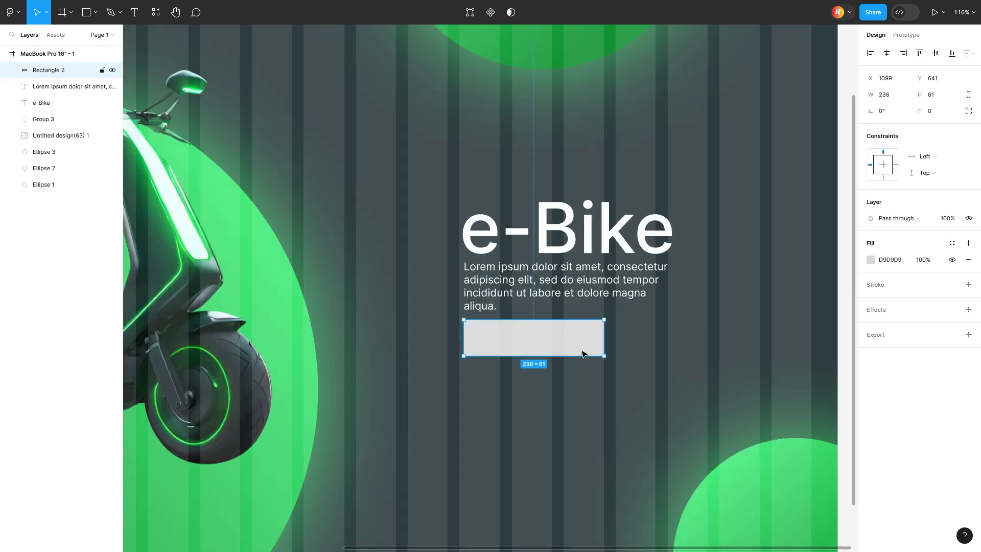
drag(919, 111, 950, 110)
click(870, 259)
key(shift+1)
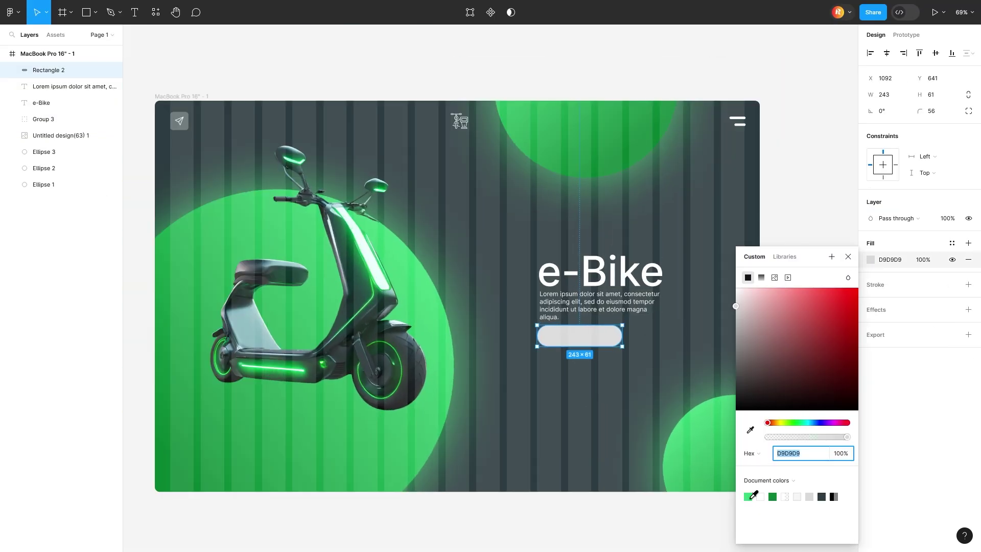
text(38D678)
key(Return)
Add a drop shadow to the green button.
click(967, 309)
click(871, 326)
click(747, 384)
Turn the button's drop shadow into a soft green glow by raising blur and tightening spread.
click(801, 359)
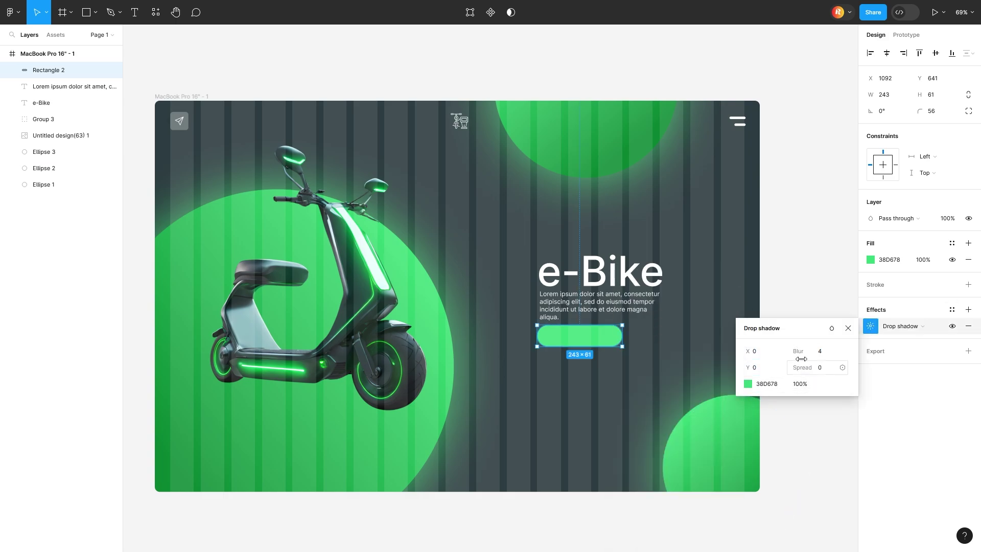
drag(800, 354, 919, 353)
mouse_move(801, 367)
mouse_down()
mouse_move(448, 366)
mouse_move(756, 366)
mouse_up()
drag(798, 350, 298, 359)
scroll(592, 386, up, 5)
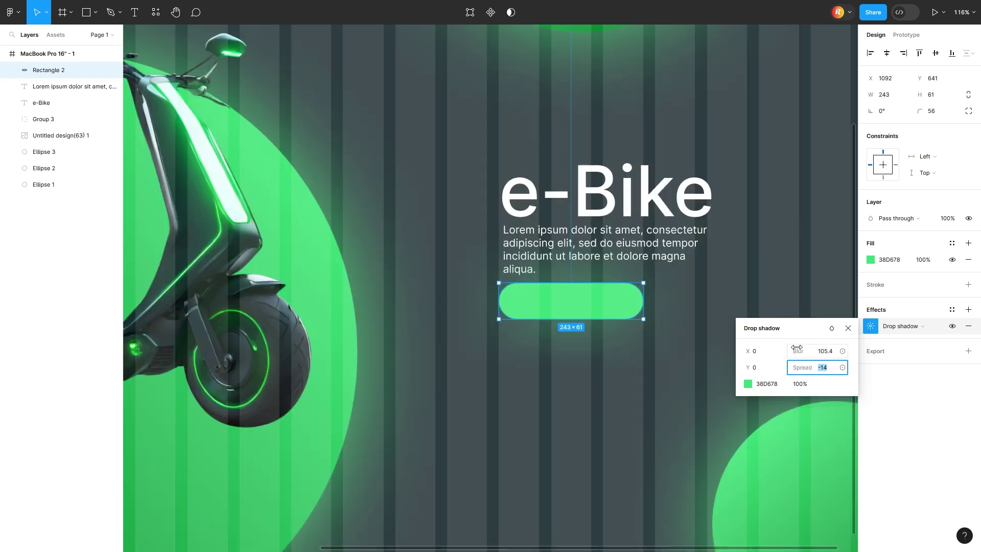
key(Escape)
Add an 'Explore' label on the green button at font size 22.
key(shift+1)
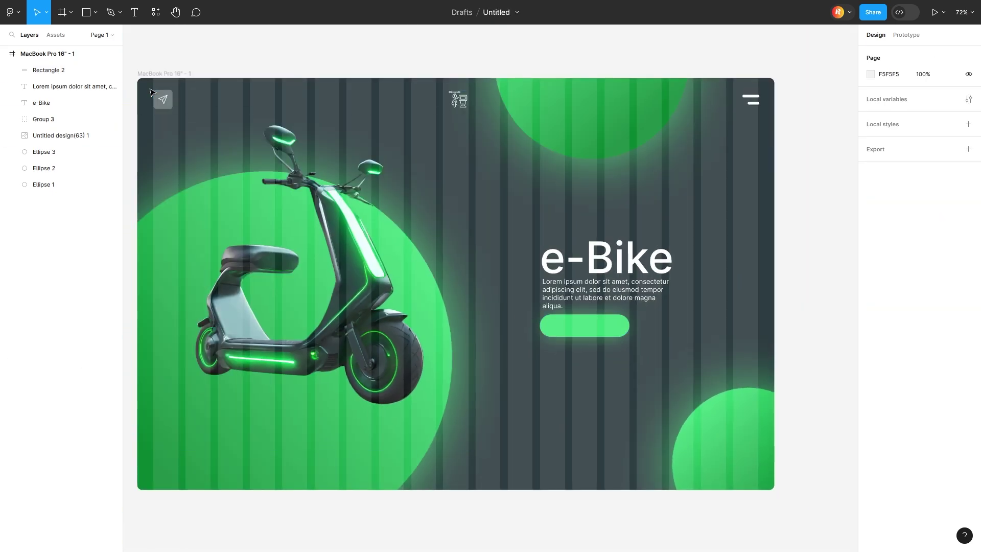
key(t)
click(637, 336)
text(ore)
key(ctrl+a)
click(934, 275)
text(22)
key(Return)
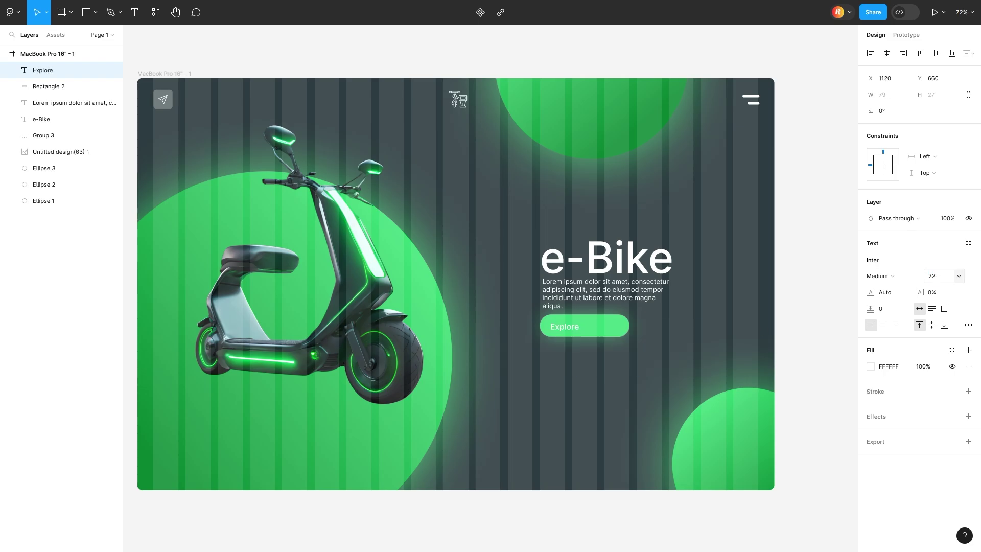
Widen the green button rectangle to the right to fit the label.
click(608, 331)
drag(629, 327, 662, 328)
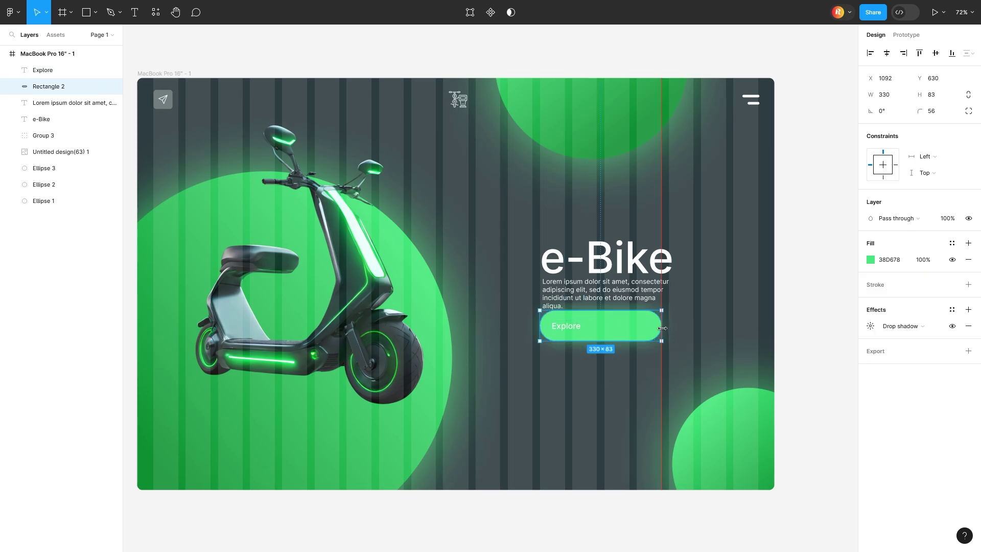
double_click(578, 333)
scroll(500, 344, up, 5)
Draw a white arrow just right of the Explore label.
click(95, 12)
click(102, 64)
mouse_move(550, 320)
mouse_down()
mouse_move(587, 317)
mouse_move(579, 322)
mouse_up()
click(870, 284)
click(740, 281)
click(477, 323)
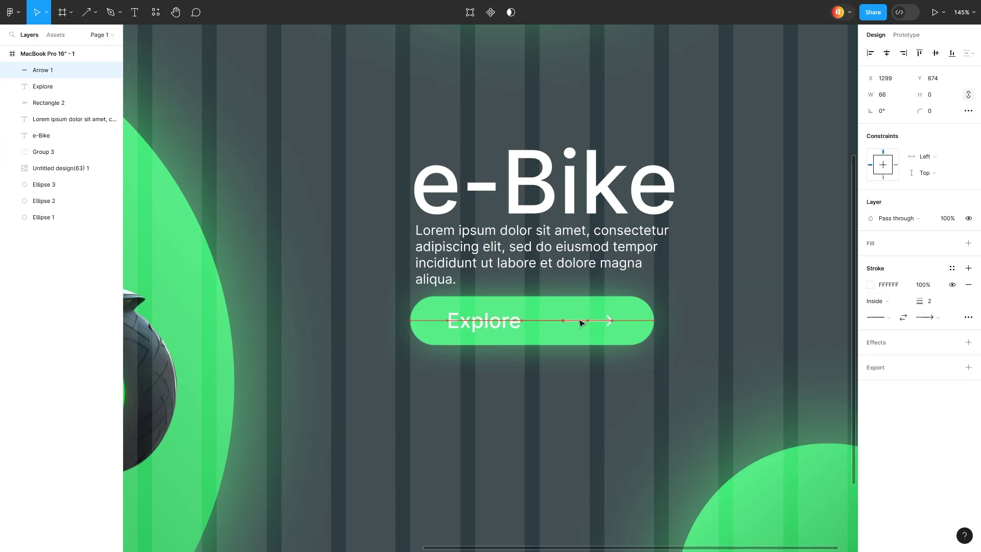
Group the white arrow together with the Explore label.
click(599, 331)
shift+click(484, 320)
right_click(535, 327)
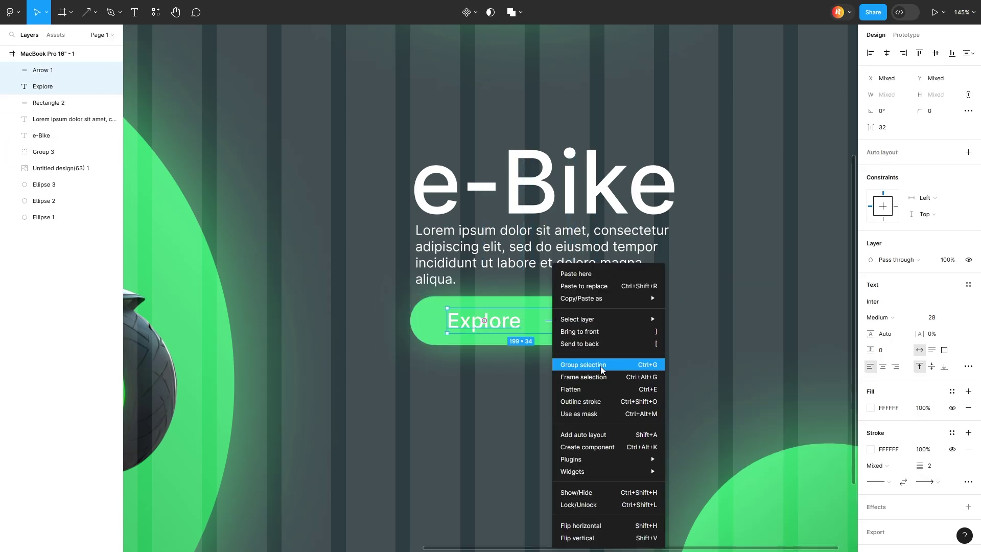
click(552, 366)
key(Escape)
click(613, 332)
key(Escape)
ctrl+scroll(677, 360, down, 5)
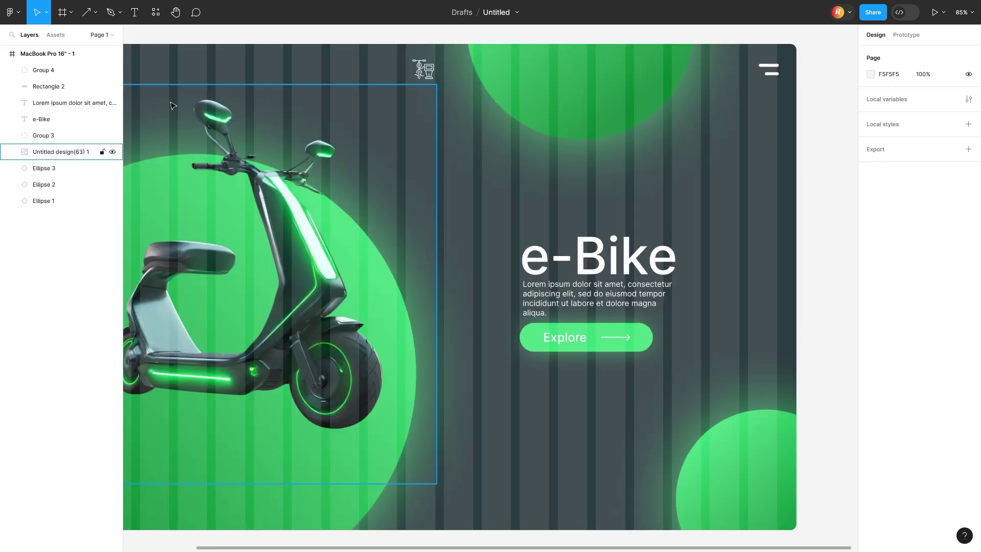
Lock the scooter image and draw a small white hotspot circle on the scooter body.
click(102, 152)
scroll(509, 426, left, 5)
click(96, 12)
click(102, 84)
ctrl+scroll(475, 276, up, 5)
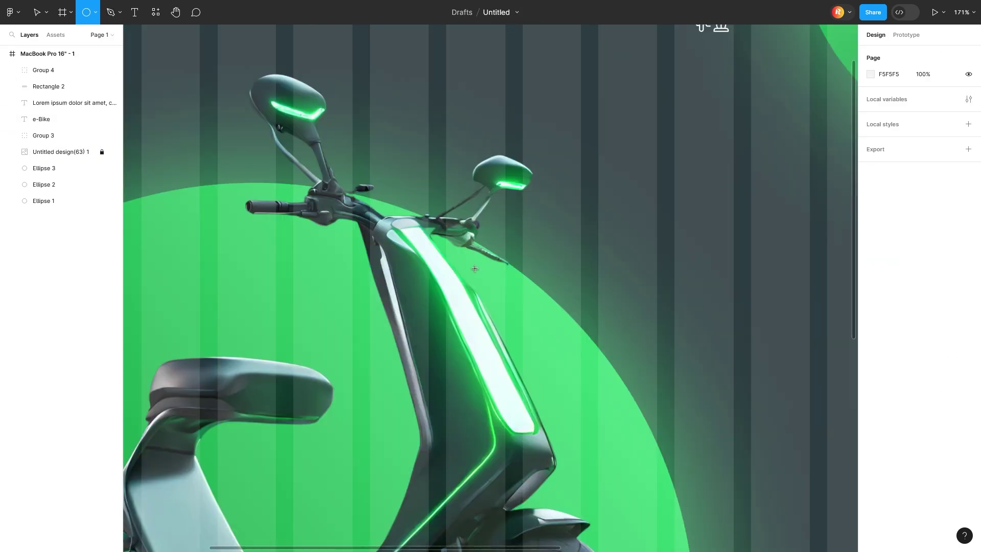
drag(471, 289, 484, 309)
click(871, 259)
click(870, 284)
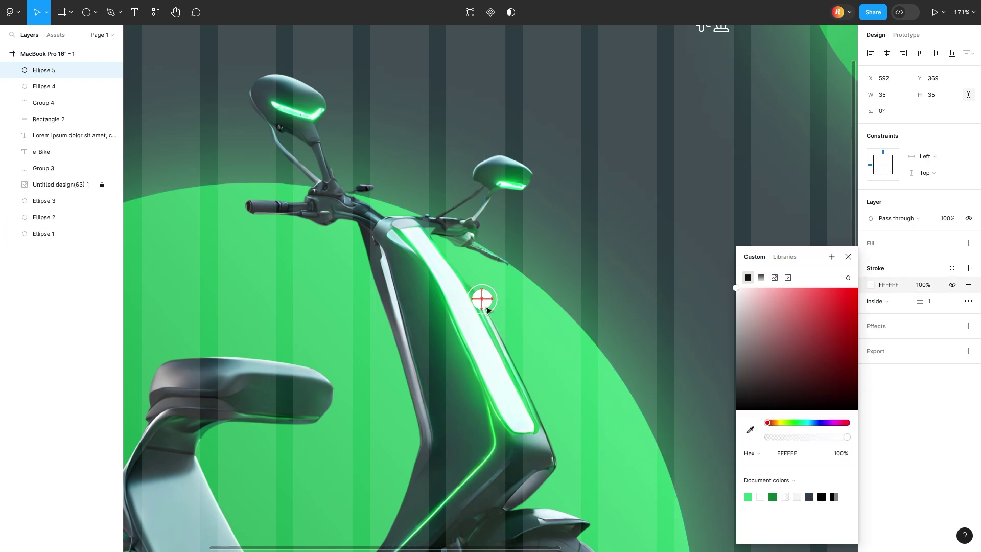
click(721, 258)
Draw a white line extending from the hotspot dot.
ctrl+scroll(379, 309, up, 3)
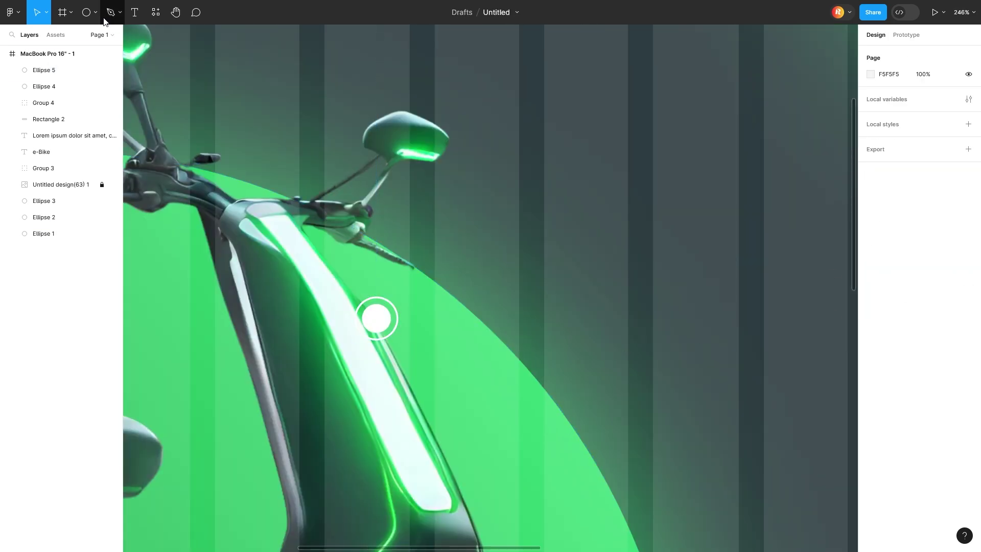
key(l)
mouse_move(407, 317)
mouse_down()
mouse_move(497, 316)
mouse_move(478, 302)
mouse_up()
click(870, 285)
click(758, 497)
click(586, 284)
ctrl+scroll(587, 284, down, 3)
scroll(531, 436, down, 3)
key(Escape)
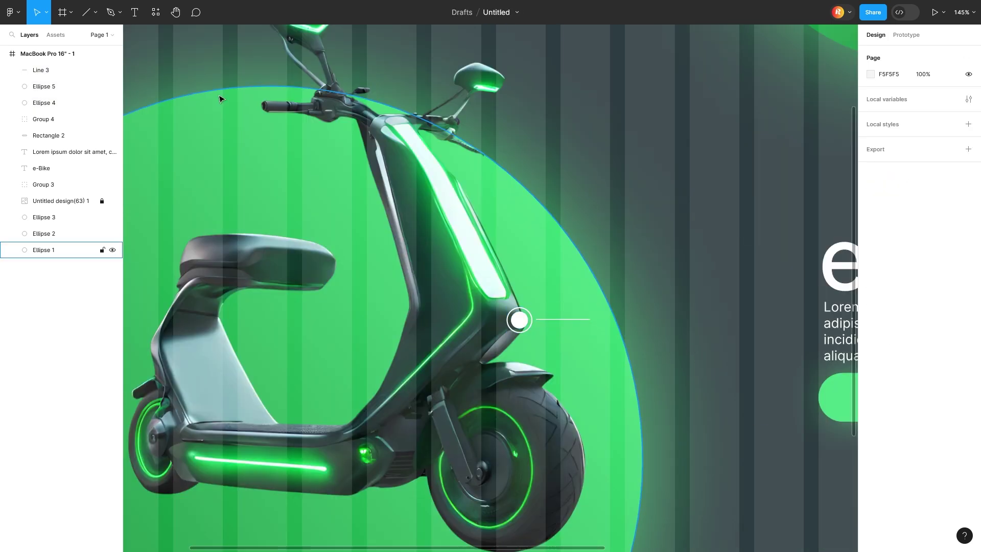
Draw a slightly rounded card at the line's end with FFFFFF fill at 15%.
key(r)
ctrl+scroll(733, 473, up, 5)
drag(498, 198, 614, 257)
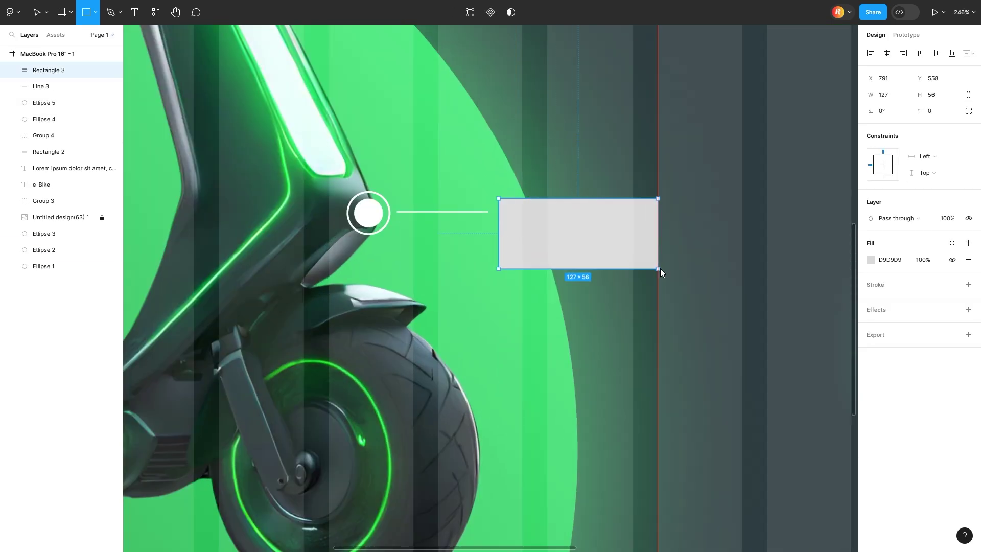
drag(920, 111, 925, 111)
click(889, 259)
text(FFFFFF)
key(Tab)
text(15)
key(Return)
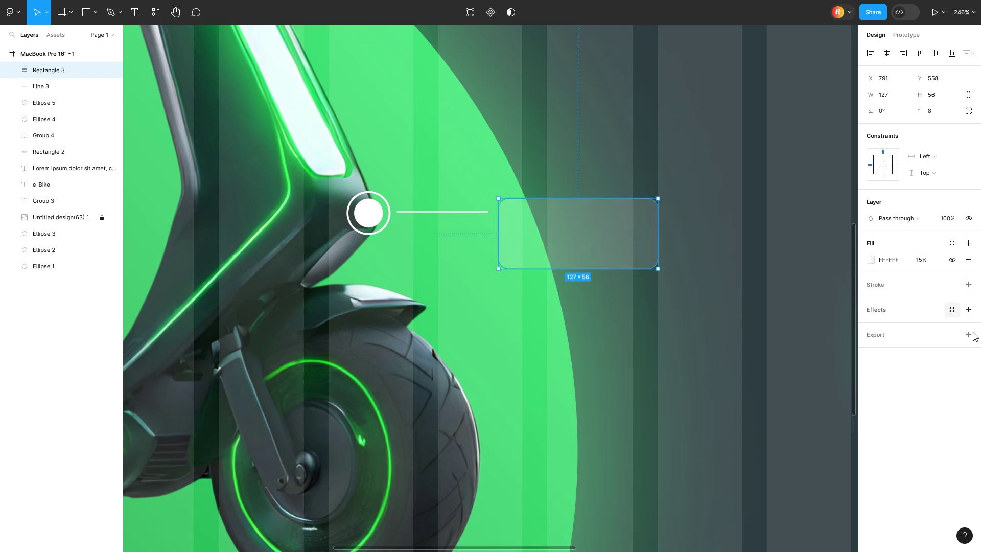
Give the card background blur and a drop shadow, aligning it with the line.
click(917, 327)
click(904, 352)
drag(751, 351, 824, 346)
click(968, 309)
click(869, 326)
drag(603, 252, 602, 232)
click(611, 285)
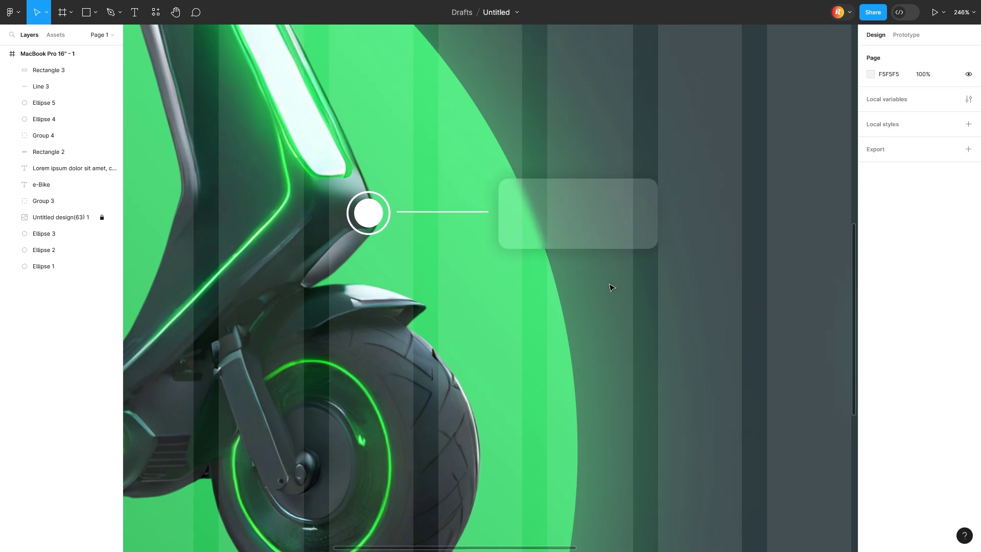
ctrl+scroll(611, 285, down, 3)
click(869, 326)
click(667, 416)
key(Escape)
key(Escape)
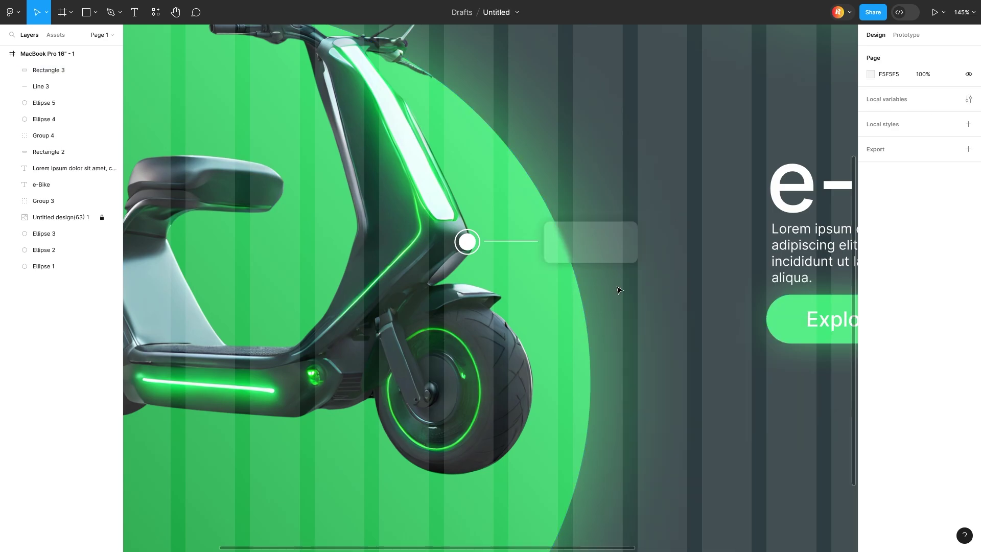
Add a white Extra Bold Italic 'Level 2 Ads' label inside the card.
key(t)
ctrl+scroll(595, 238, up, 5)
click(411, 199)
click(942, 278)
text(Level 2 Ads)
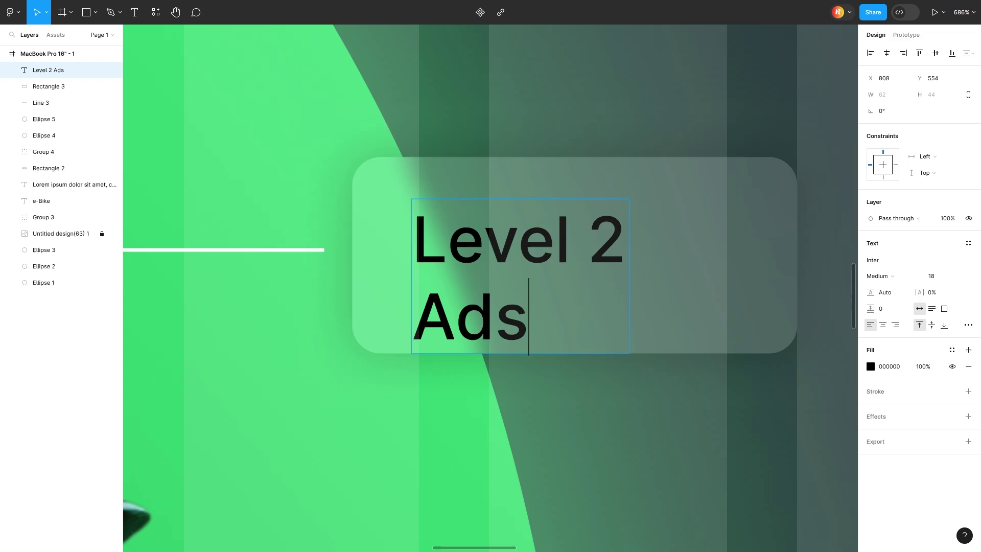
key(Escape)
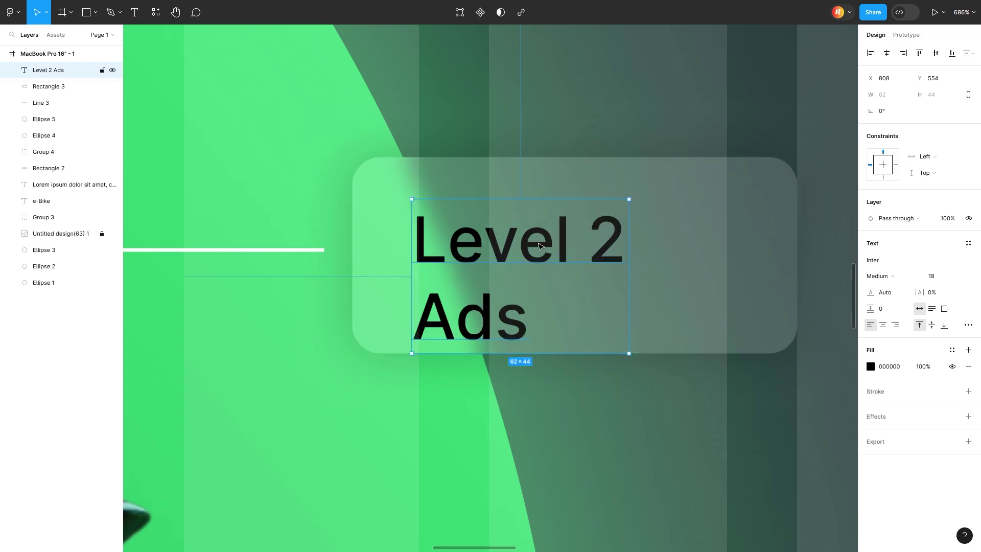
drag(510, 276, 563, 255)
click(870, 366)
click(738, 286)
click(879, 276)
click(901, 432)
ctrl+scroll(617, 339, down, 5)
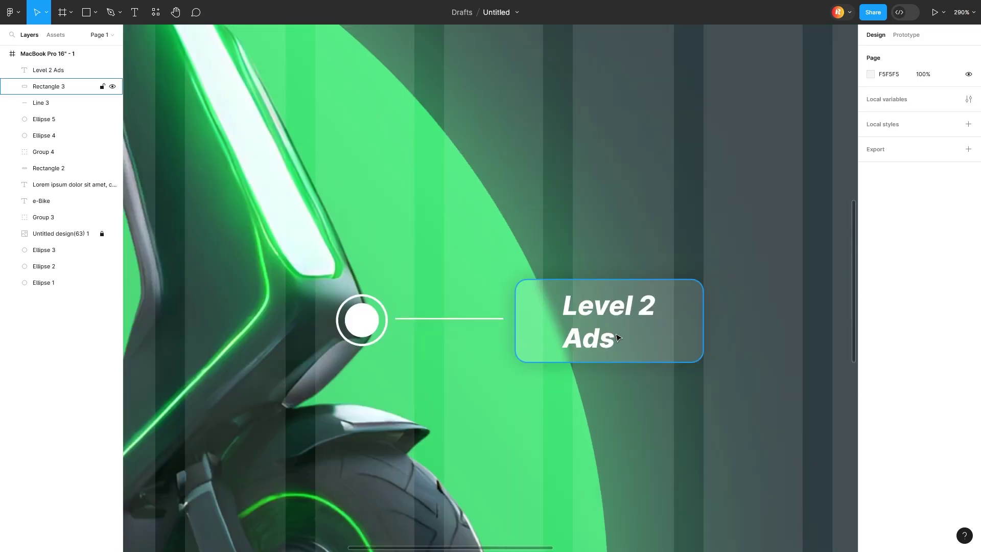
Duplicate the hotspot marker down toward the scooter's wheel.
click(617, 339)
ctrl+scroll(617, 340, down, 5)
ctrl+scroll(689, 377, up, 5)
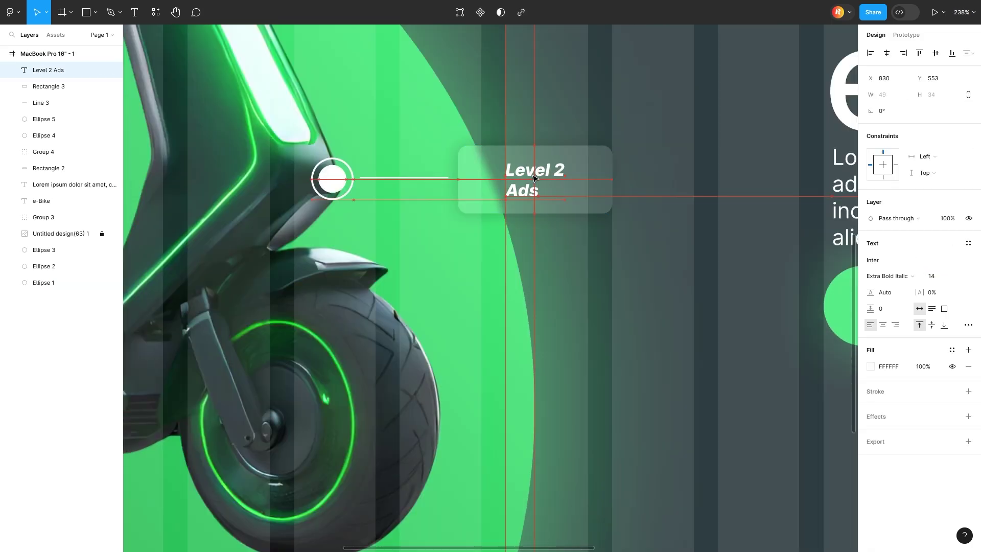
ctrl+scroll(533, 178, down, 5)
mouse_move(470, 204)
mouse_down()
mouse_move(533, 232)
mouse_move(468, 344)
mouse_up()
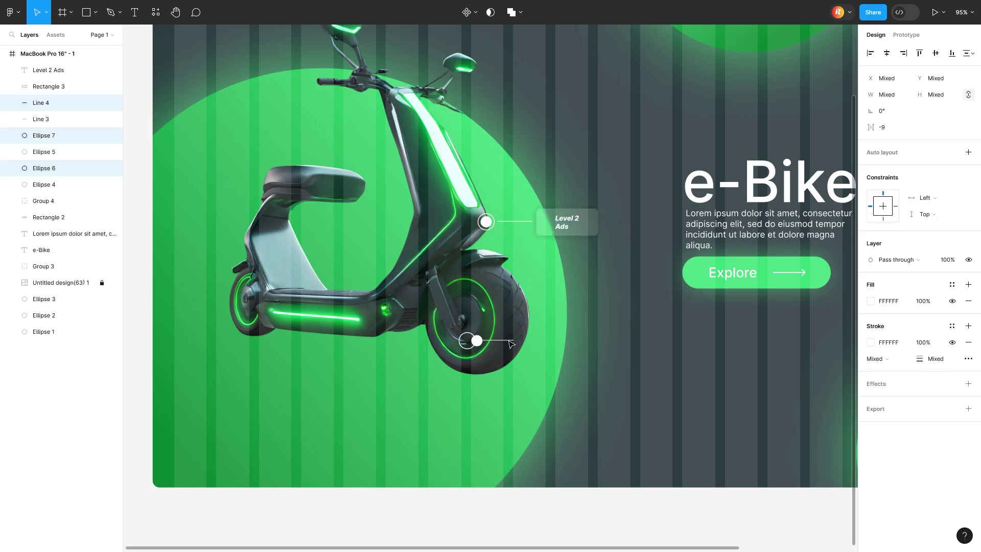
Delete the duplicated hotspot, then undo to restore it.
key(Delete)
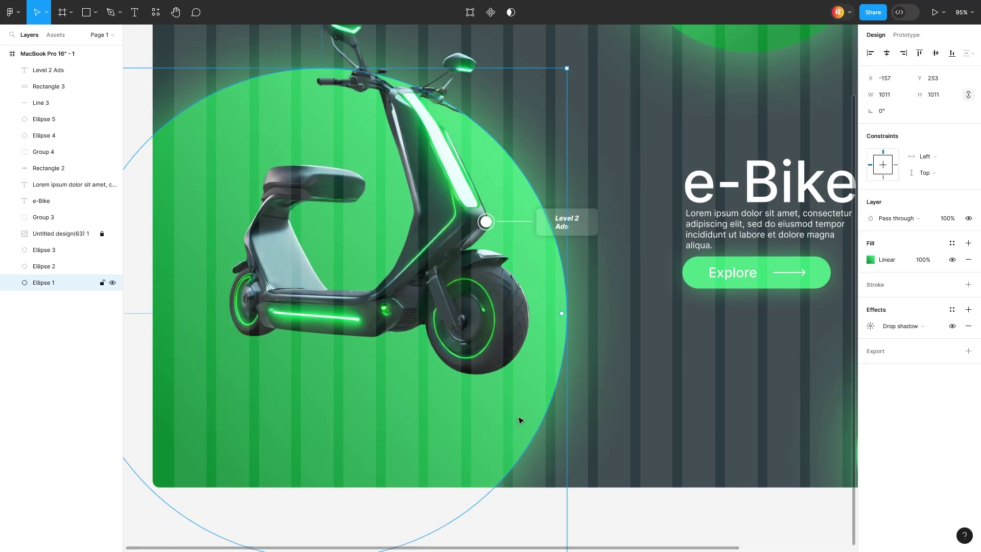
click(492, 223)
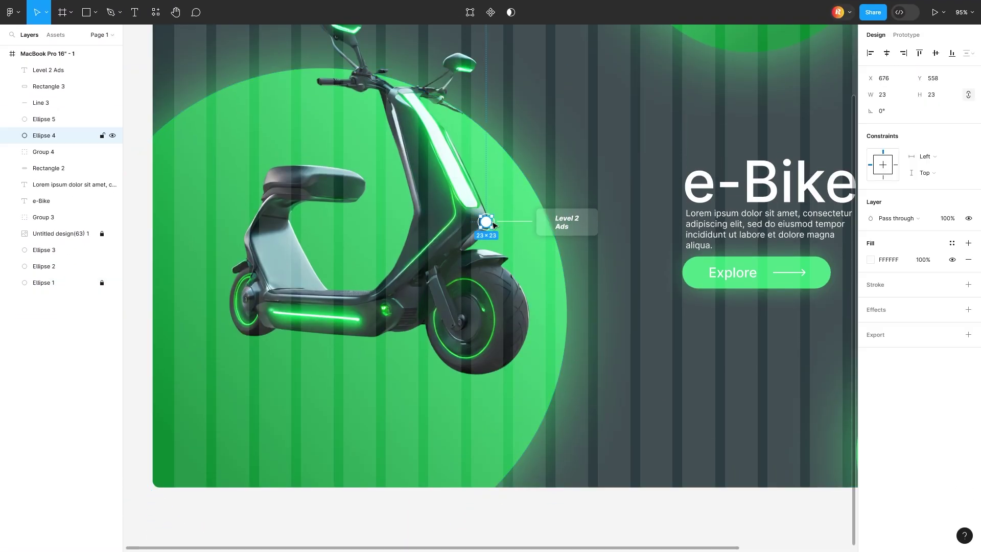
ctrl+scroll(493, 225, up, 5)
key(ctrl+z)
scroll(545, 388, down, 5)
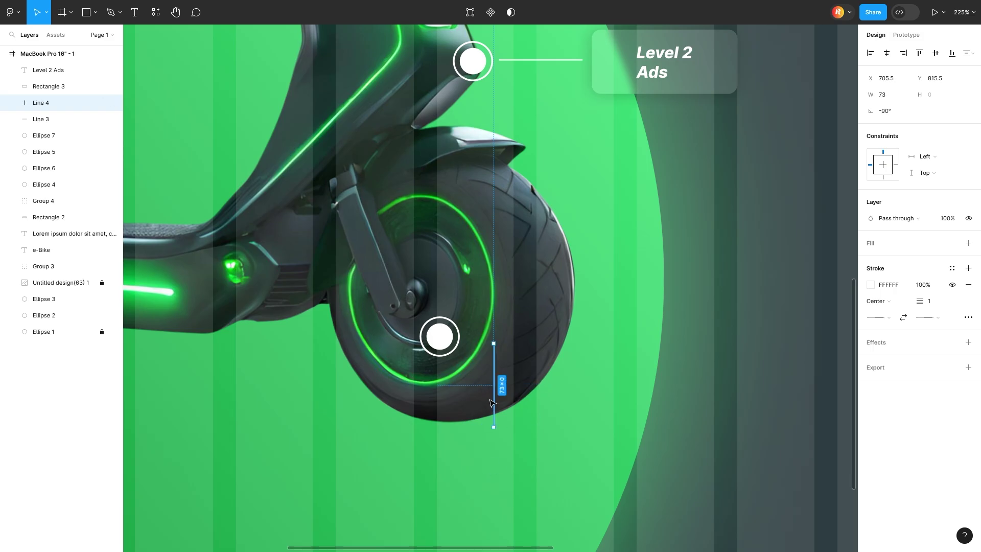
ctrl+scroll(584, 282, down, 5)
Copy the callout to the front wheel, angle its line, and retitle it 'Level 3 regeneration'.
drag(628, 151, 611, 379)
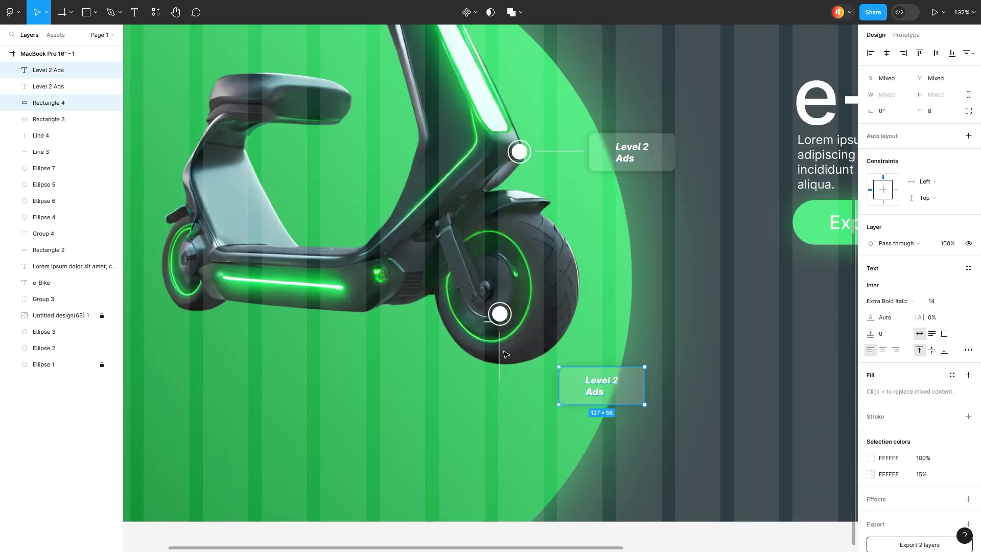
drag(505, 354, 519, 373)
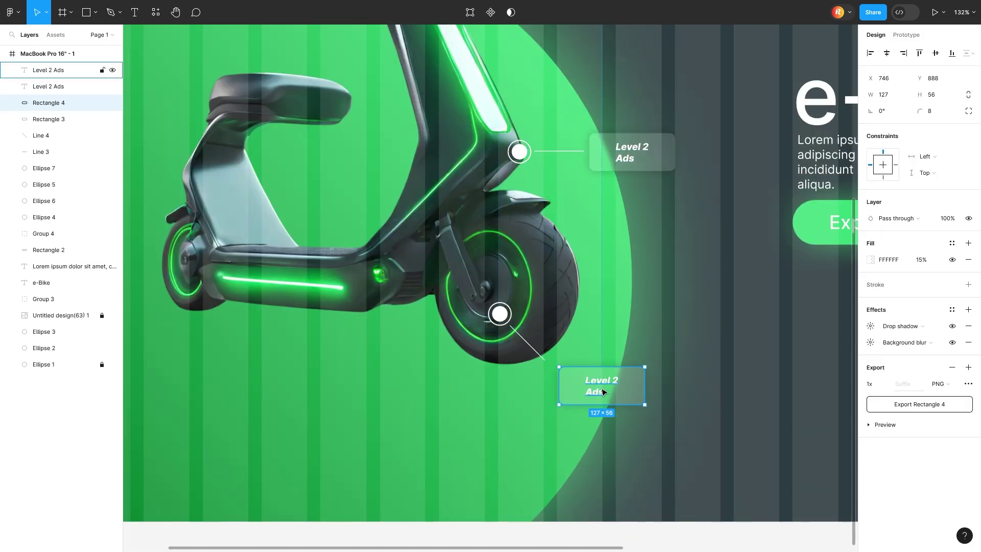
drag(599, 389, 586, 386)
double_click(586, 385)
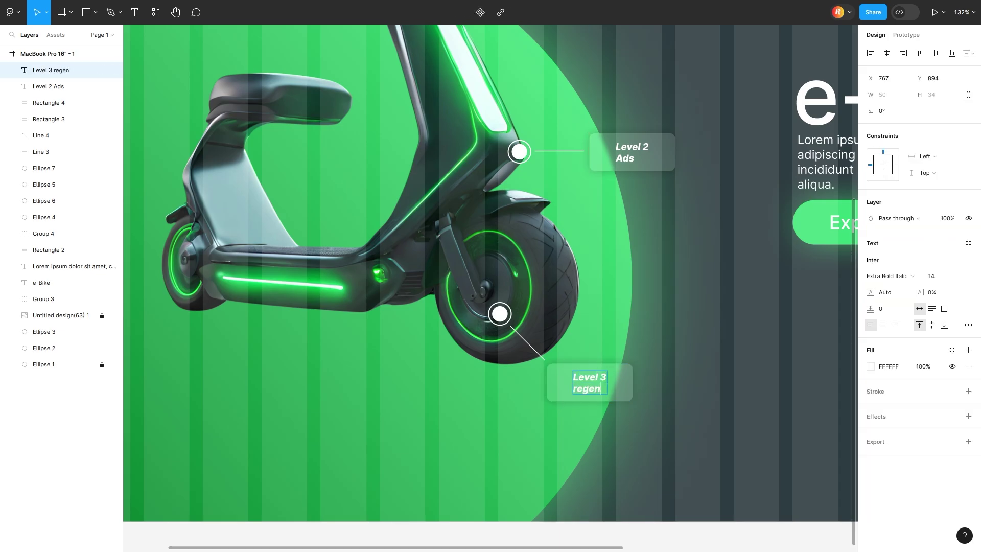
right_click(603, 384)
click(635, 390)
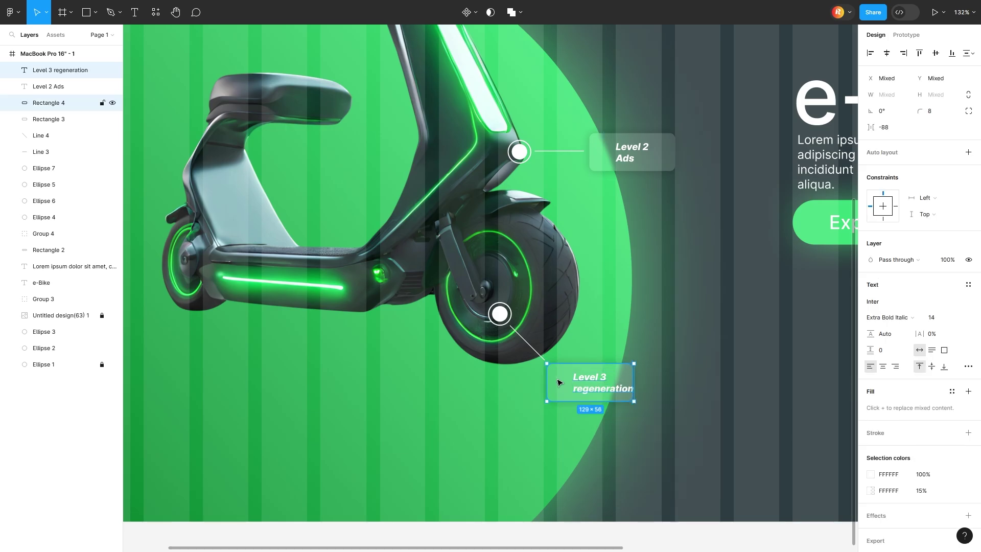
click(768, 288)
Duplicate the wheel marker and its line onto the rear wheel.
key(shift+1)
drag(361, 339, 236, 394)
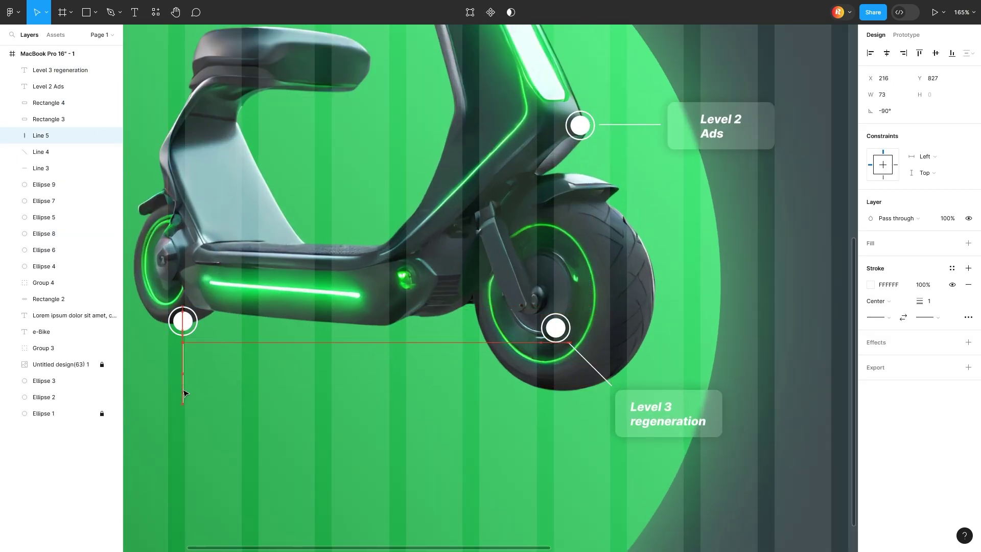
click(286, 368)
scroll(286, 368, left, 3)
Copy the callout under the rear wheel marker and start retitling it 'ANY B632 Tire's'.
click(769, 408)
shift+click(828, 431)
drag(787, 414, 302, 429)
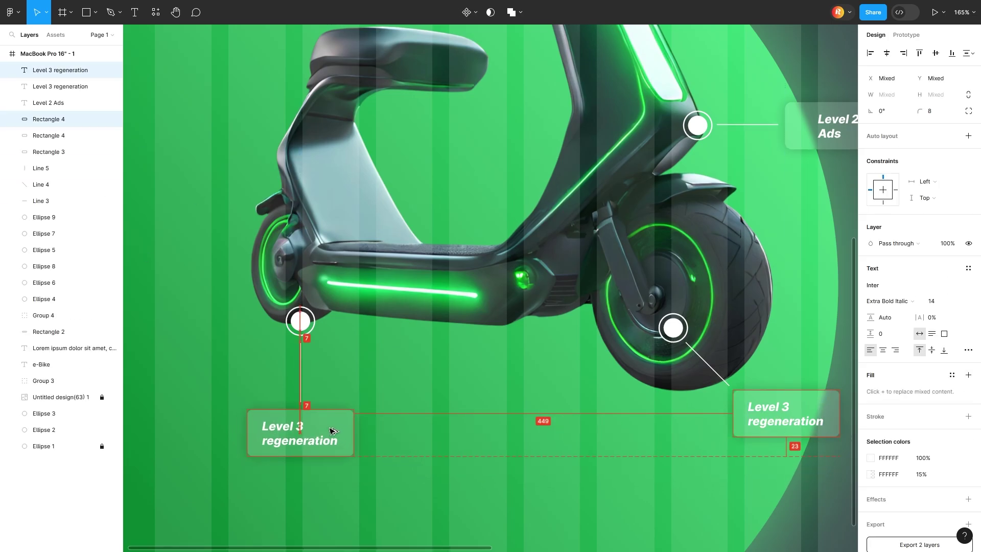
scroll(301, 429, up, 1)
scroll(416, 408, right, 2)
double_click(389, 422)
text(ANY B632 Tyre's)
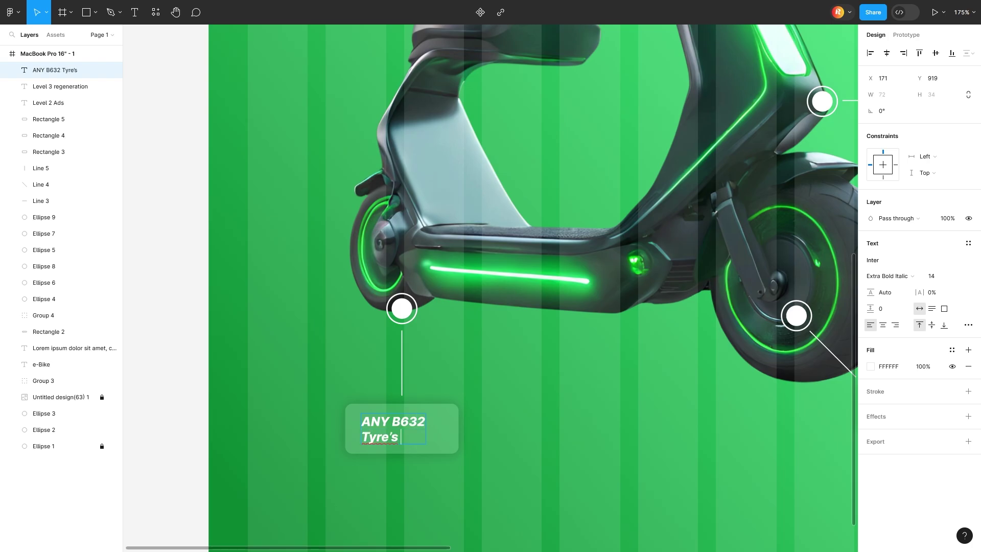
right_click(378, 437)
Fix the rear callout spelling to 'Tire's' and reselect the front-wheel callout and marker.
click(415, 433)
key(Escape)
scroll(415, 433, down, 5)
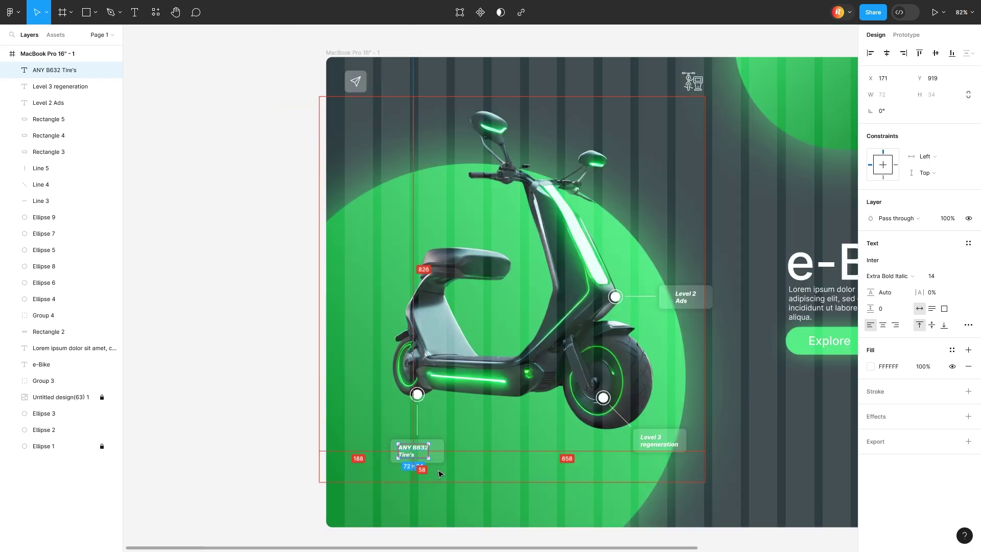
scroll(371, 403, up, 2)
shift+click(389, 380)
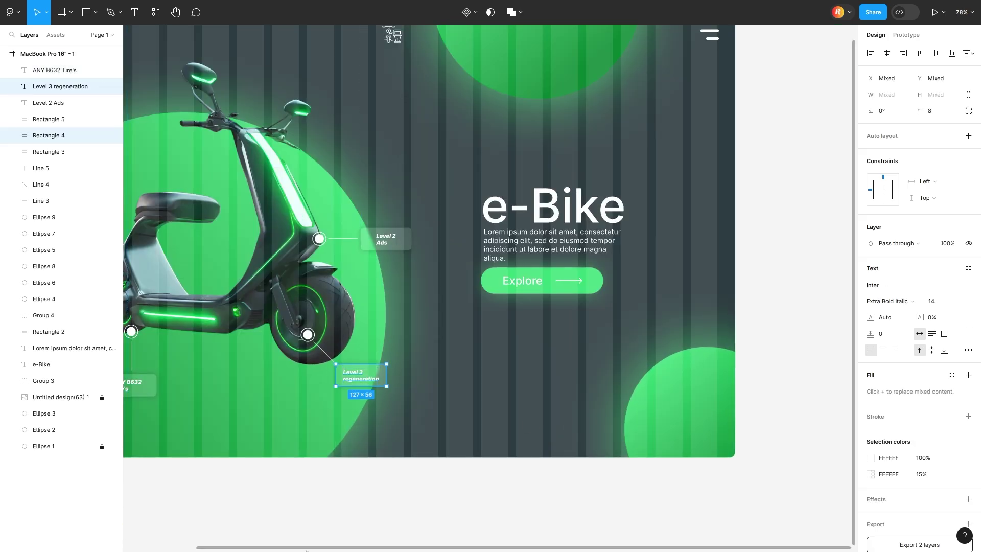
click(319, 343)
ctrl+scroll(307, 337, up, 5)
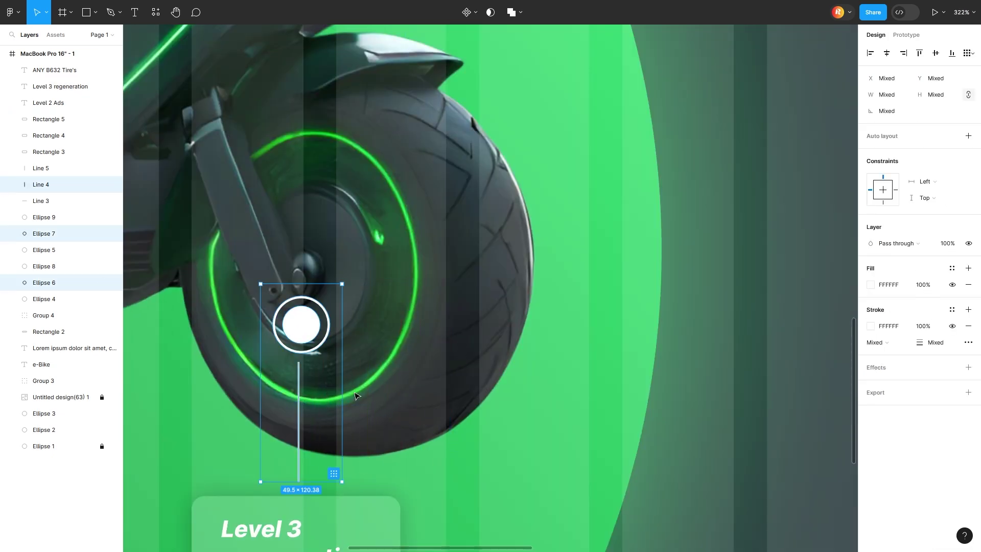
ctrl+scroll(526, 373, down, 5)
ctrl+scroll(361, 373, down, 2)
Draw a wide bar below the scooter and readjust the front-wheel marker's line.
key(Escape)
key(r)
drag(345, 402, 521, 441)
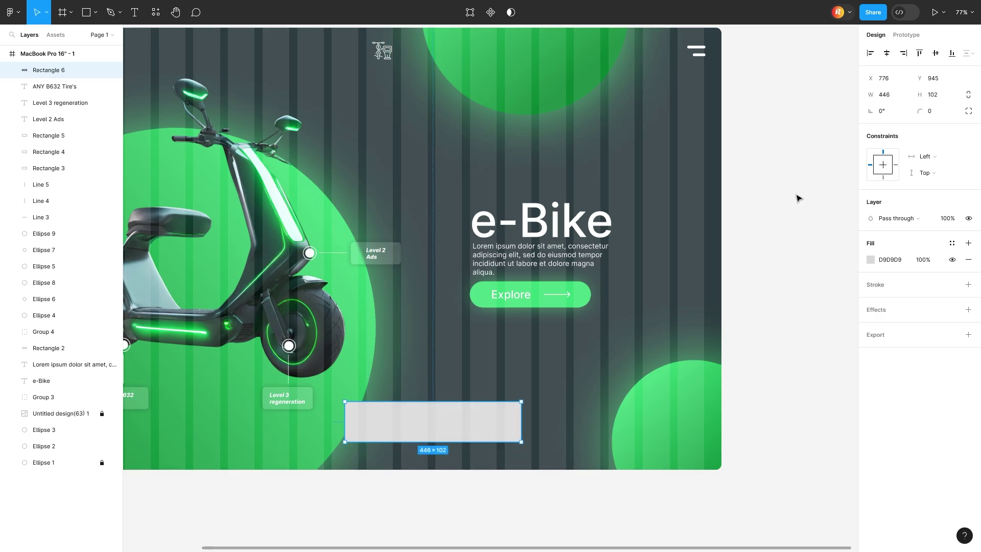
ctrl+scroll(286, 375, up, 5)
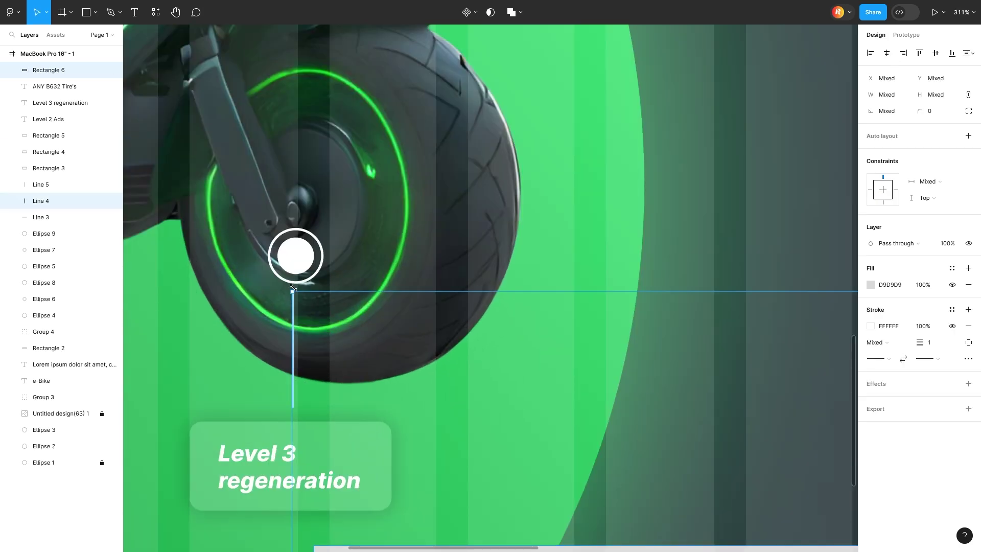
drag(248, 210, 339, 405)
click(375, 442)
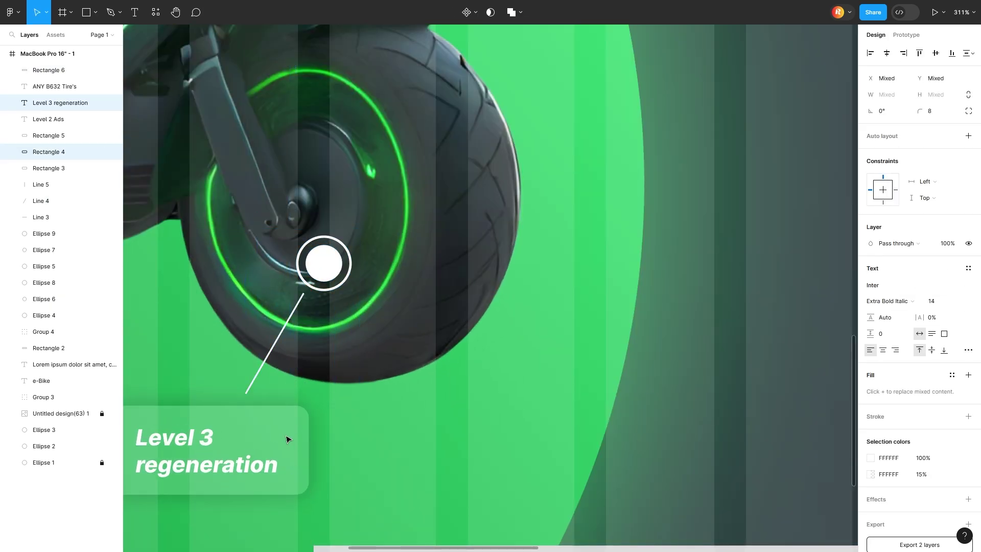
ctrl+scroll(375, 426, down, 5)
ctrl+scroll(371, 430, down, 3)
Round the bar's corners to radius 21 and give it a translucent FFFFFF fill.
click(518, 471)
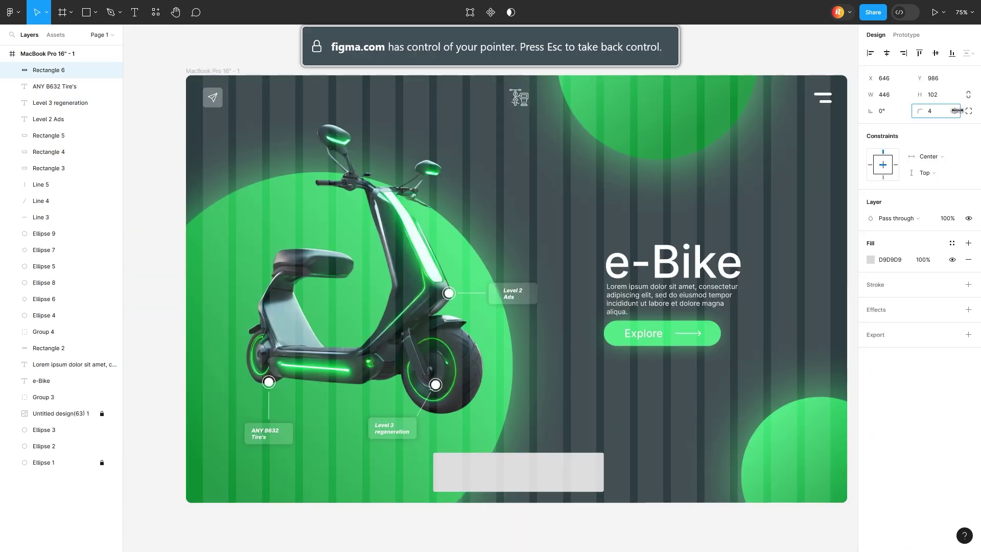
drag(919, 111, 935, 111)
click(870, 259)
text(FFFFFF)
key(Tab)
text(1)
key(Return)
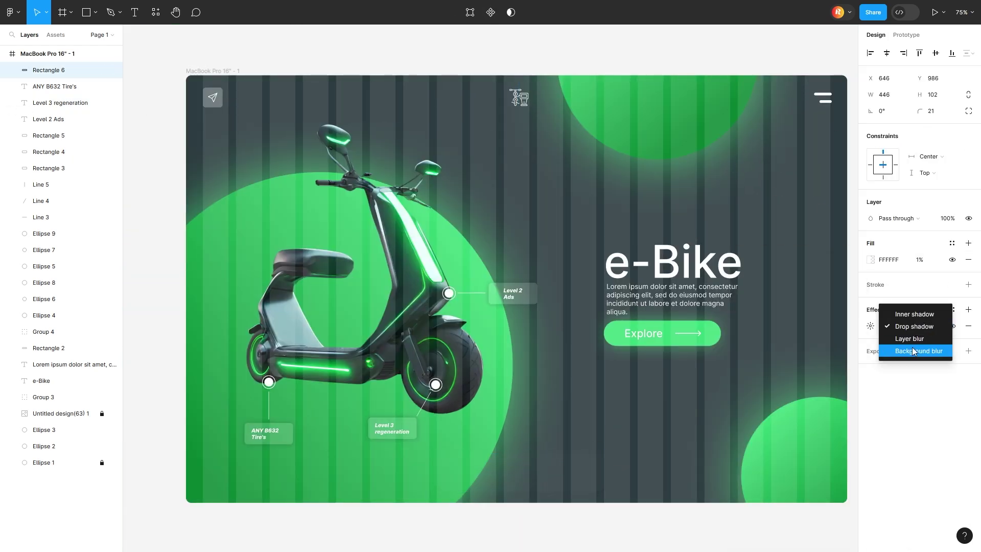
Add a background blur and soft drop shadow to the bar, nudging it slightly up.
click(914, 351)
key(Escape)
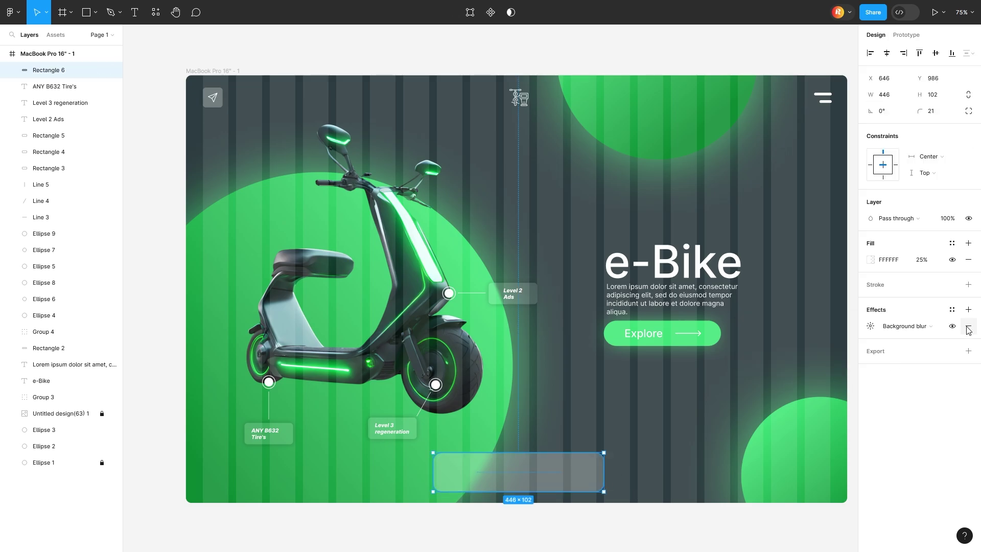
click(968, 309)
click(870, 326)
drag(798, 351, 802, 352)
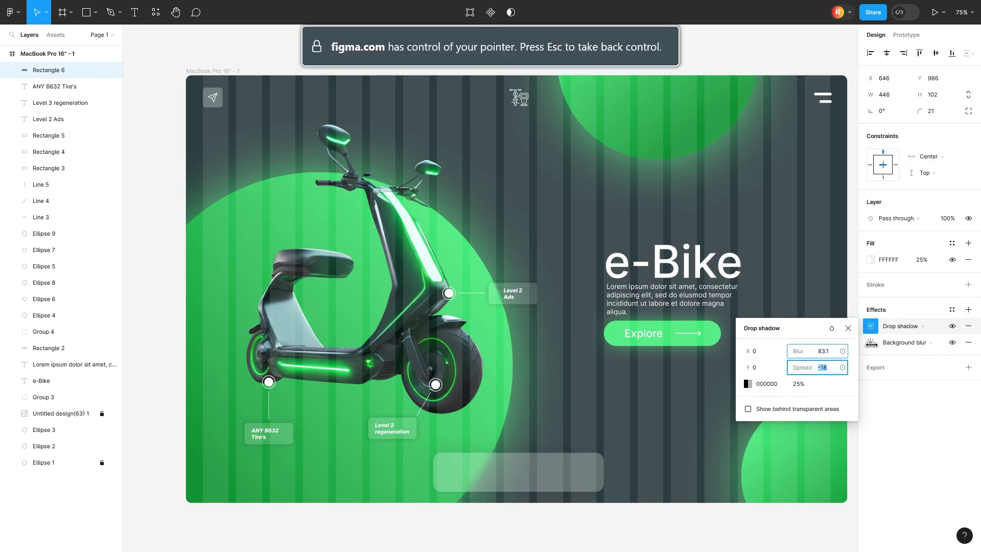
drag(509, 492, 509, 489)
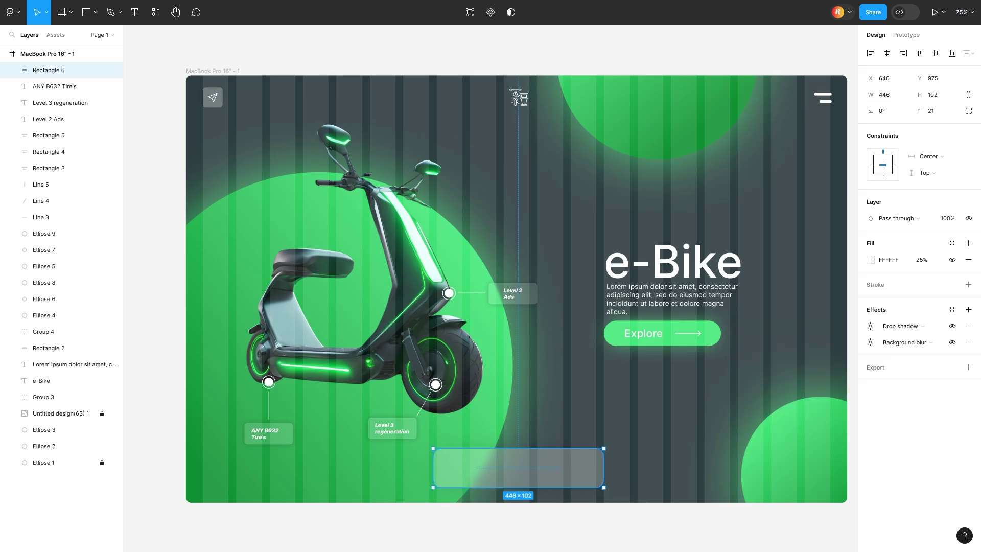
Paste the four icon images, resize the bag icon to 50 and move it into the bar.
key(ctrl+v)
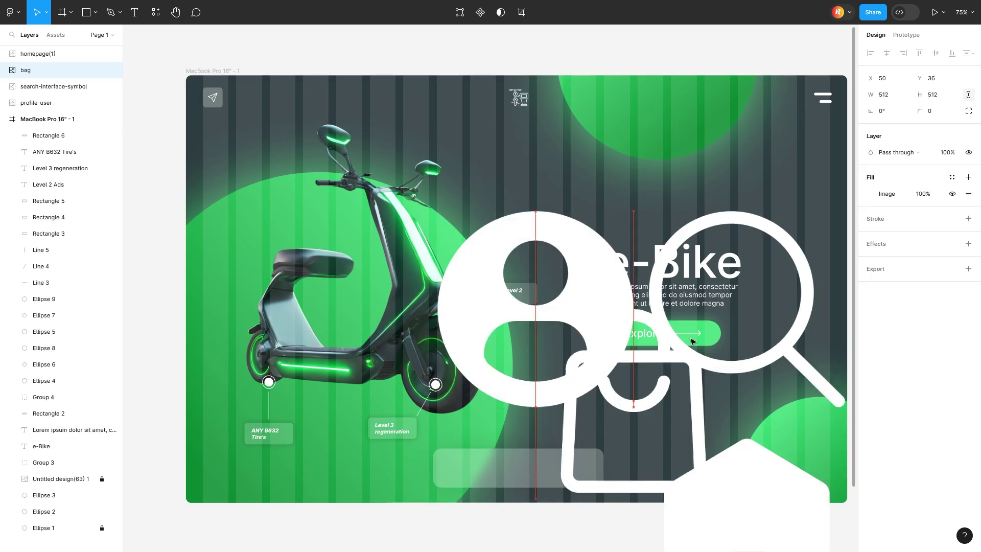
scroll(492, 472, up, 5)
scroll(580, 201, down, 3)
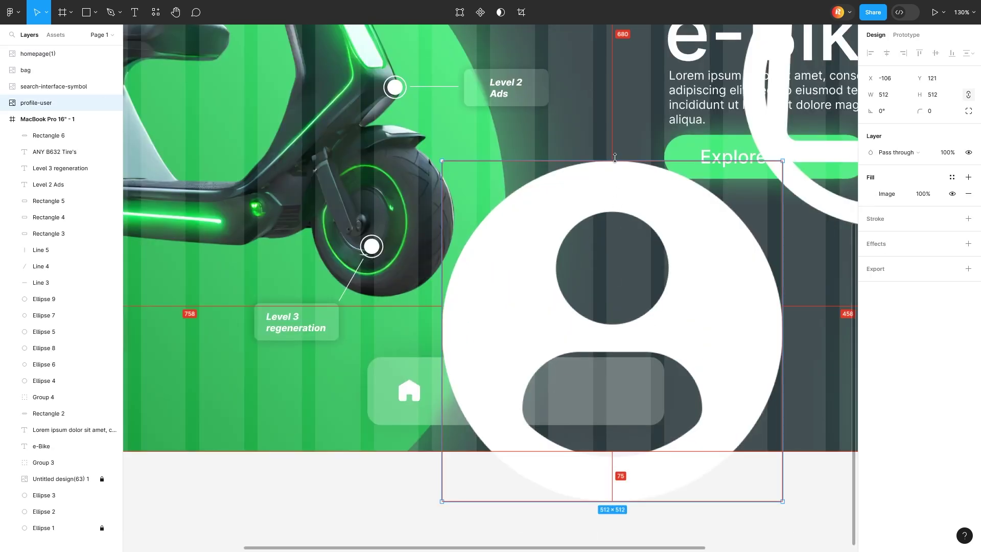
click(817, 169)
click(887, 95)
text(50)
key(Return)
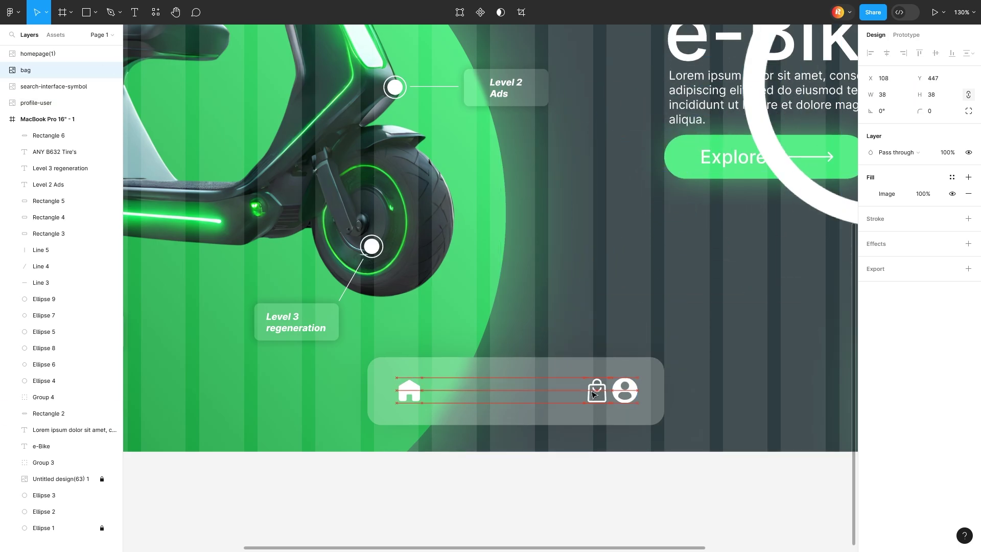
drag(592, 394, 553, 393)
Resize the search icon to 52 and fit the landing page frame in view.
click(887, 94)
text(52)
key(Return)
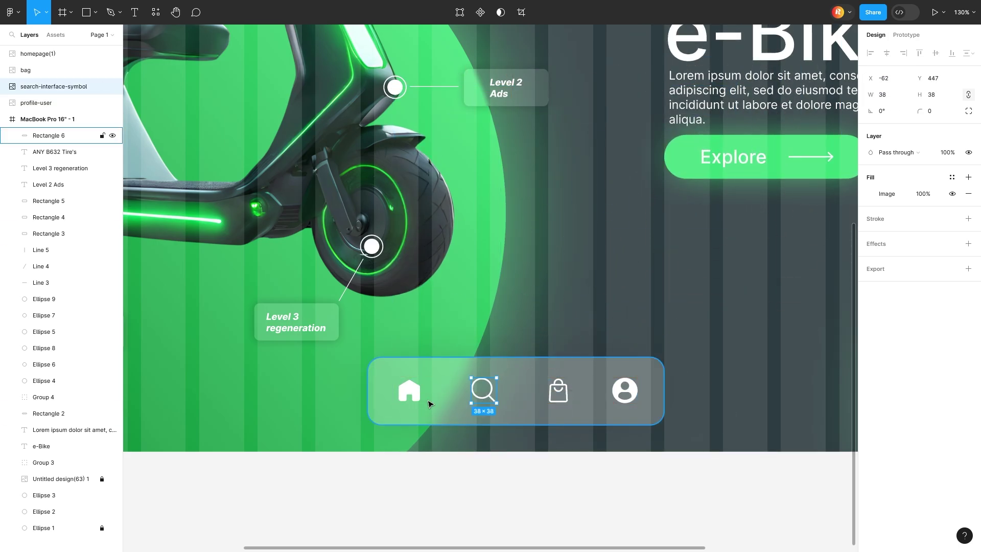
key(Escape)
click(713, 344)
key(shift+2)
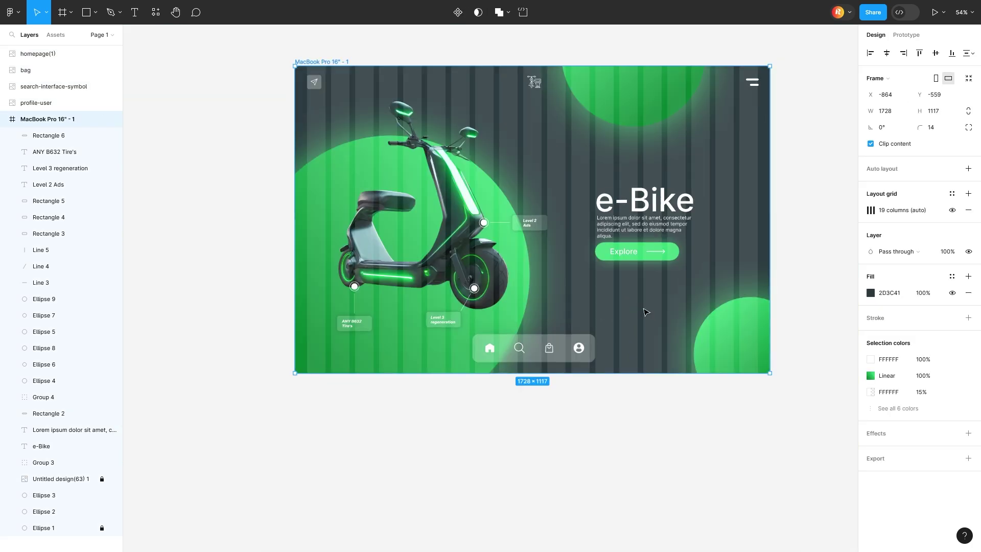
click(529, 223)
click(537, 355)
click(635, 400)
Draw a small ellipse on the bag icon and fill it green.
scroll(539, 355, up, 5)
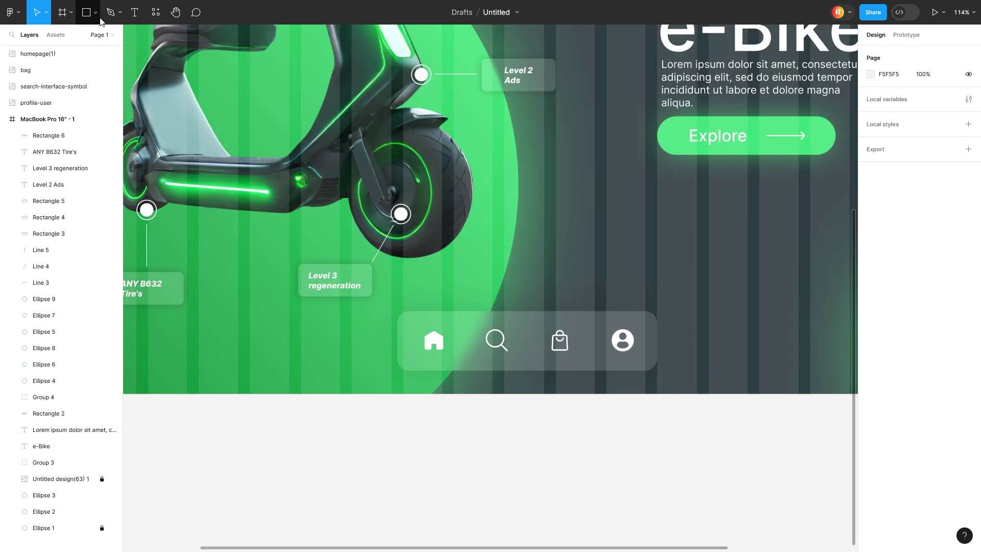
key(o)
scroll(510, 343, up, 5)
drag(504, 336, 515, 346)
click(679, 361)
click(275, 378)
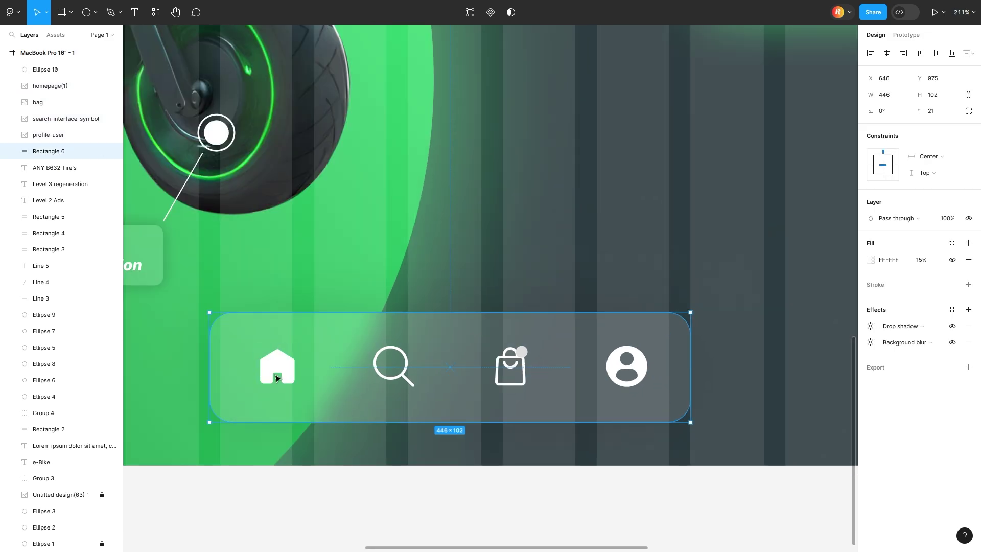
click(521, 351)
click(870, 259)
click(751, 495)
Group the user icon and remaining nav bar pieces into one group.
shift+click(626, 367)
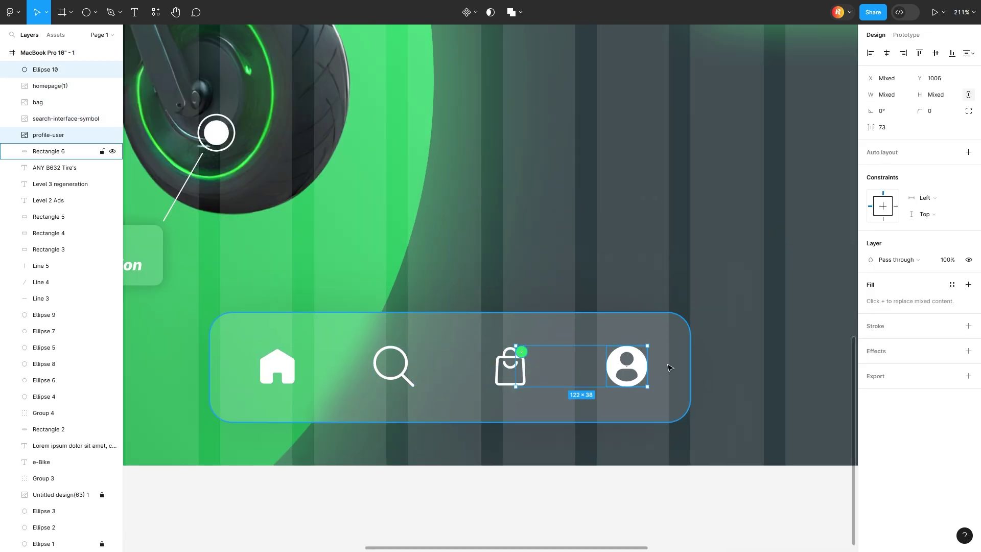
shift+click(49, 151)
right_click(409, 366)
click(432, 365)
key(shift+1)
Select the tire, Level 2 and Level 3 callout pieces and markers, then clear the selection.
click(260, 339)
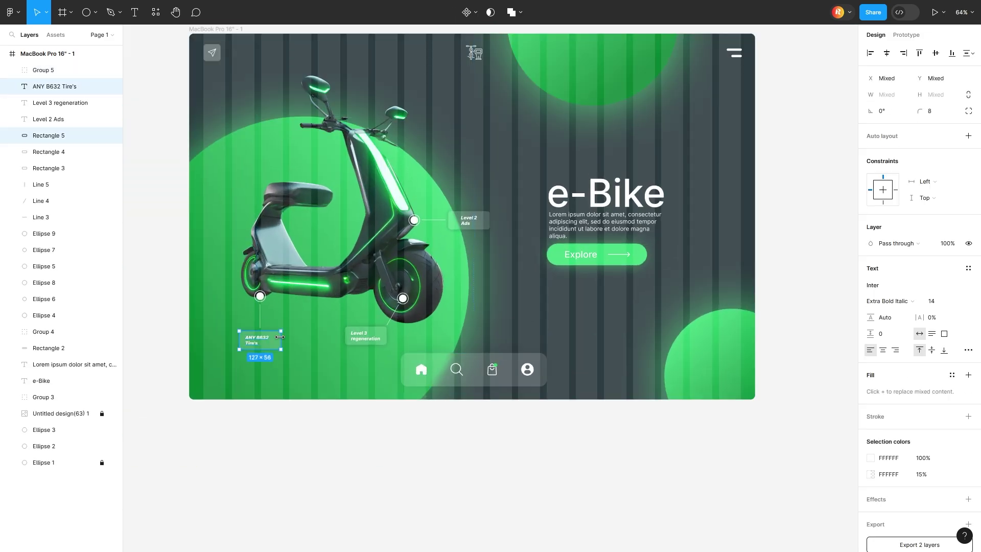
shift+click(389, 341)
shift+click(394, 312)
scroll(402, 298, up, 3)
shift+click(188, 297)
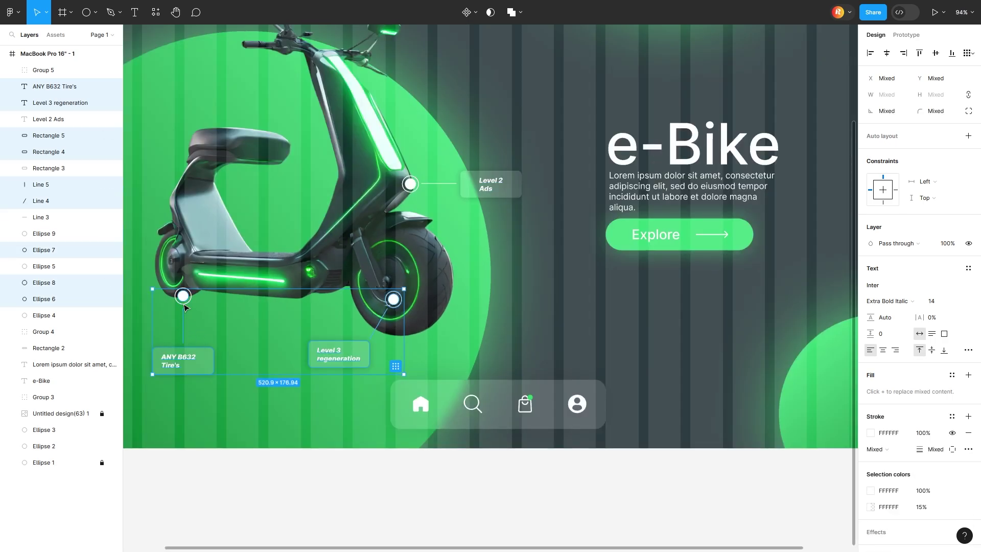
shift+click(410, 185)
shift+click(491, 184)
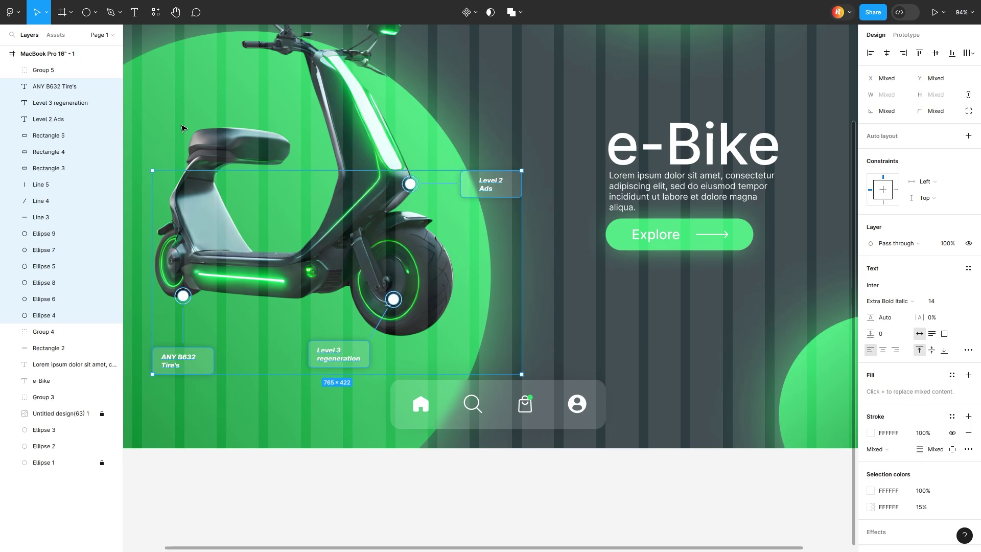
click(57, 414)
shift+click(55, 462)
key(Escape)
key(shift+1)
Draw a small white dot near the right edge and duplicate it into a column.
key(o)
scroll(536, 312, up, 5)
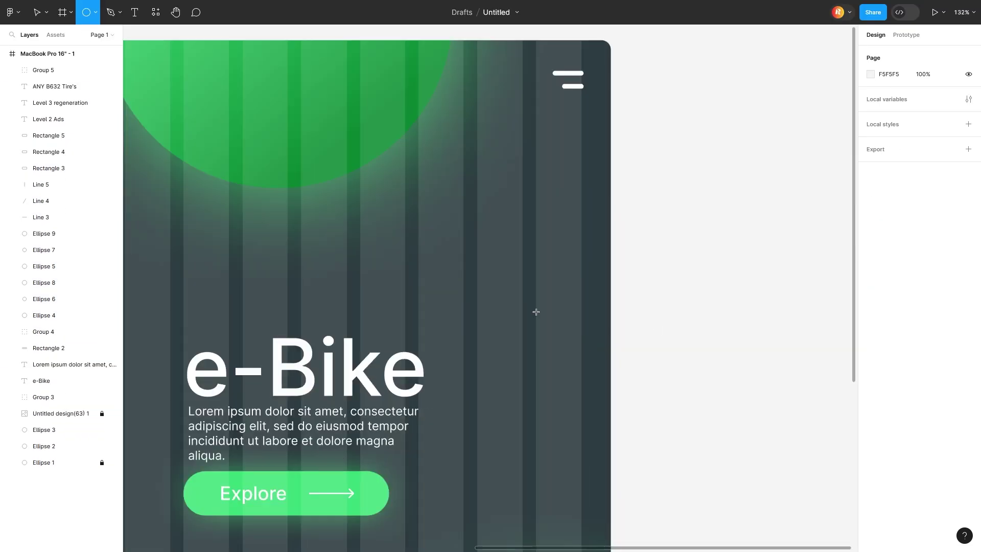
drag(540, 304, 577, 305)
click(870, 259)
key(ctrl+d)
key(ctrl+d)
key(ctrl+d)
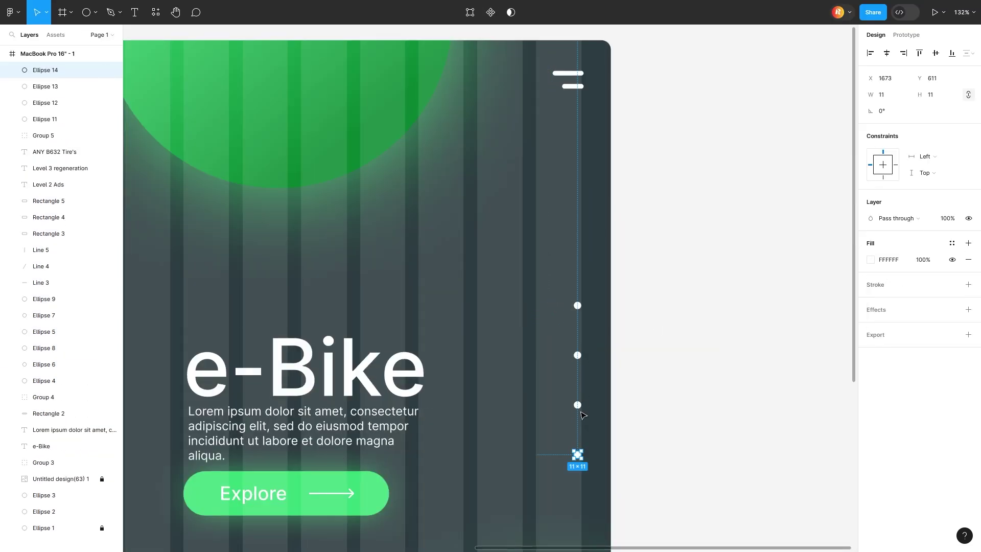
Group the four indicator dots Ellipse 11–14 together.
shift+click(577, 404)
shift+click(577, 355)
click(621, 293)
click(577, 355)
shift+click(577, 404)
right_click(575, 308)
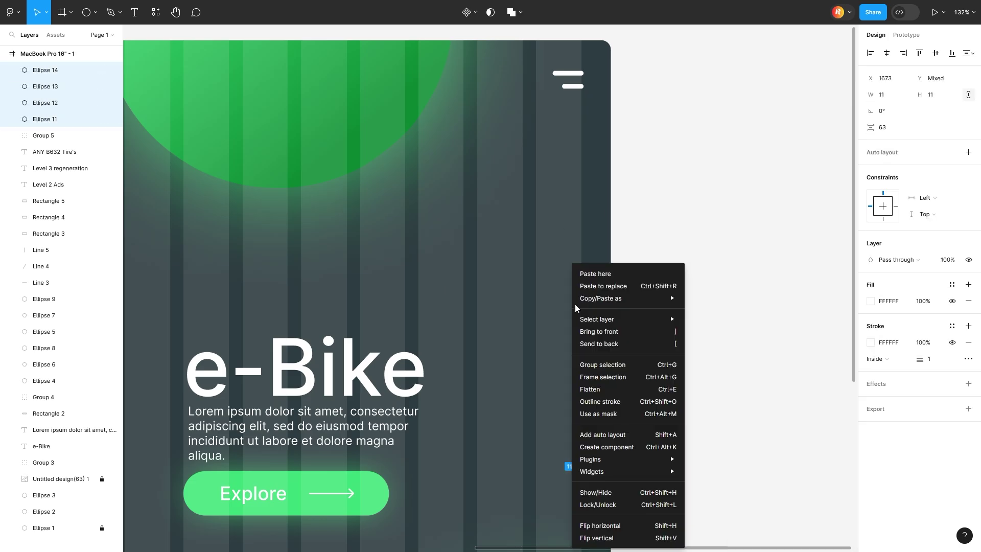
click(602, 364)
key(Escape)
key(shift+1)
Set the top green circle's drop shadow spread to -37.
scroll(751, 263, left, 5)
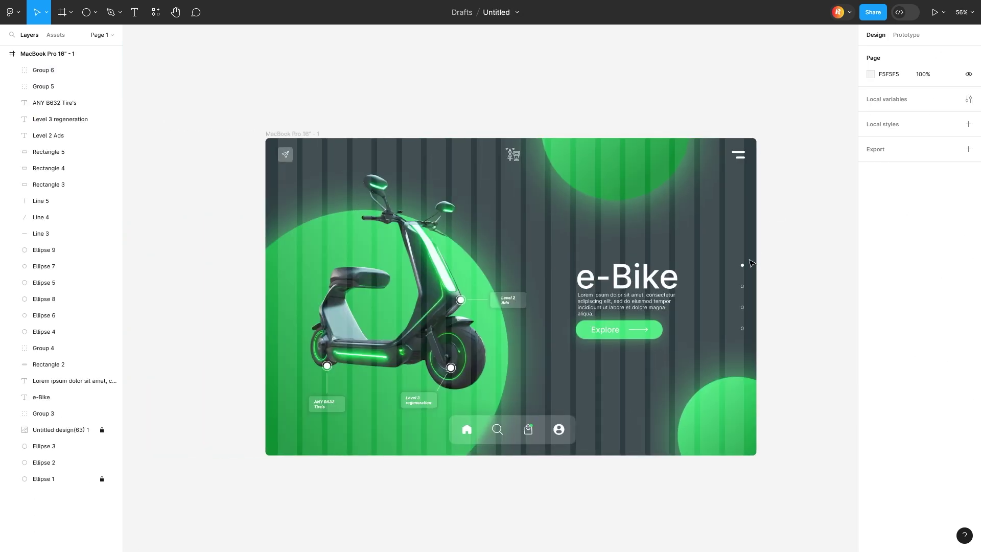
click(44, 446)
click(870, 326)
drag(799, 367, 790, 364)
key(Escape)
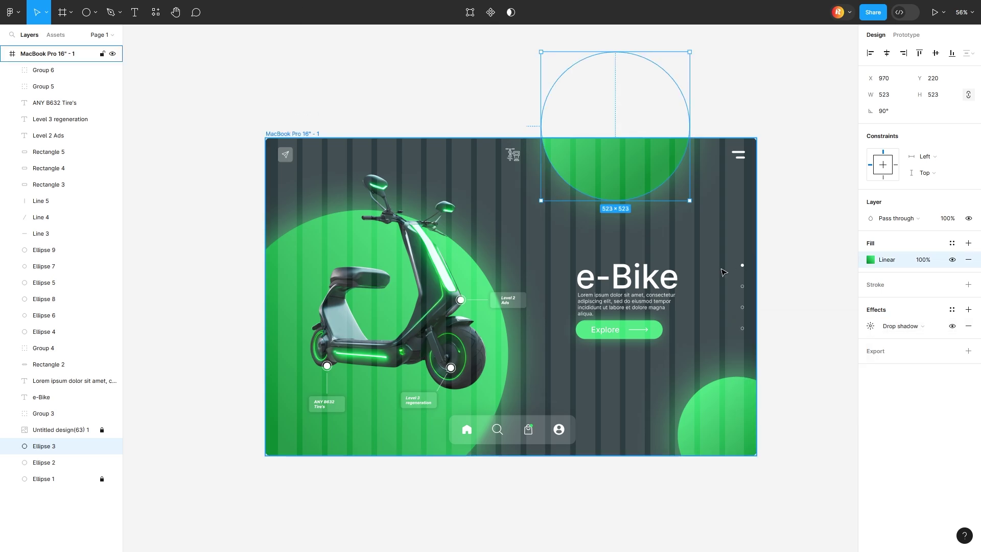
key(Escape)
key(shift+2)
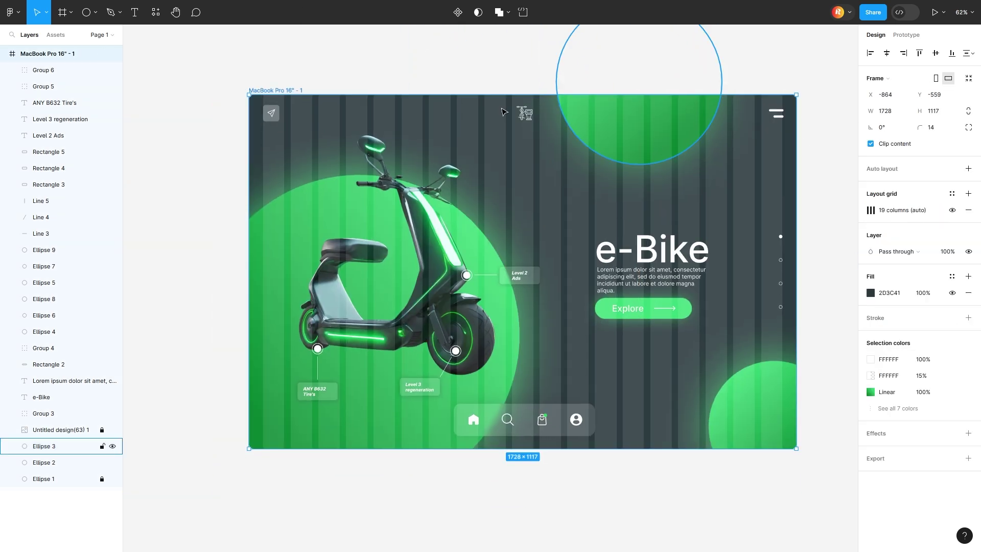
Hide the column layout grid and check the top nav bar and indicator dots.
key(ctrl+shift+4)
scroll(807, 307, down, 1)
click(751, 94)
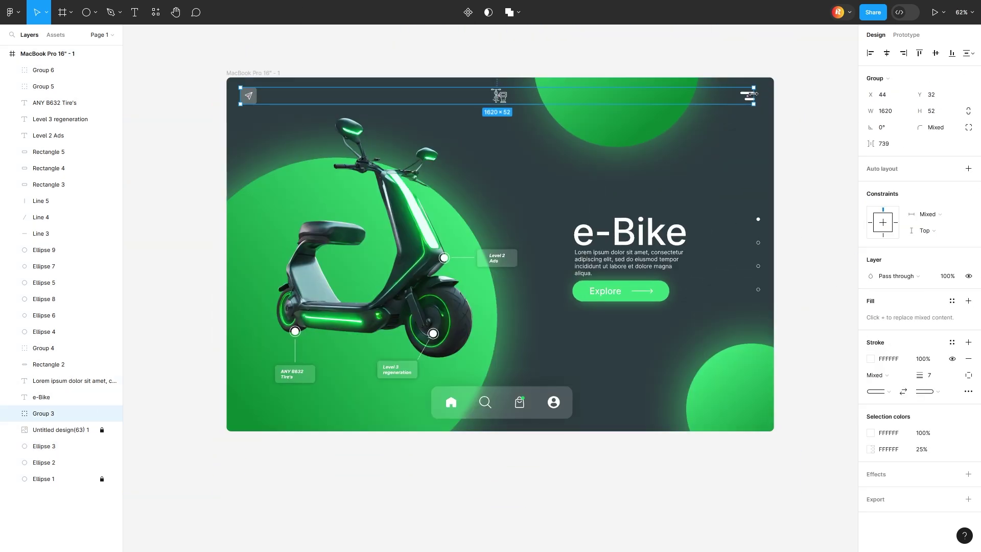
click(760, 242)
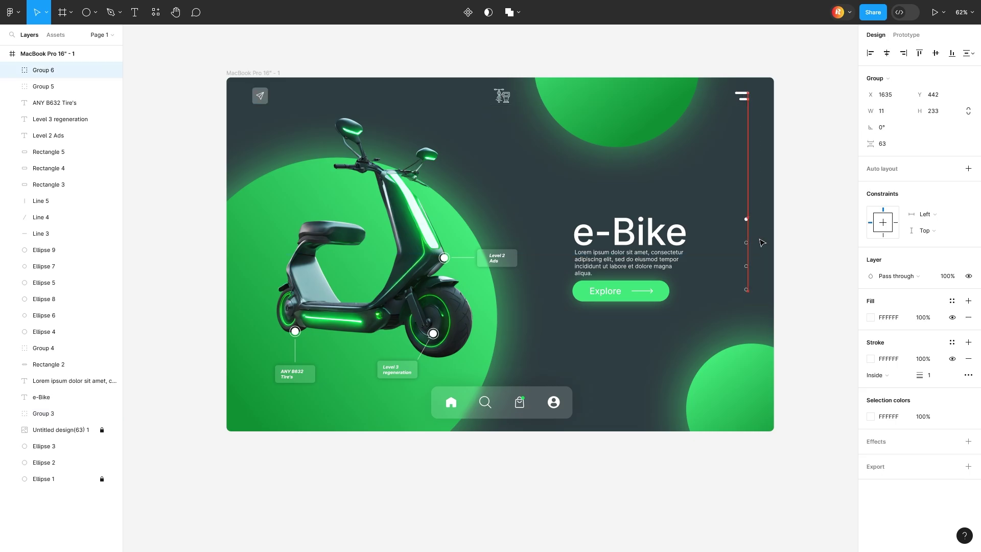
key(Escape)
key(Escape)
key(shift+1)
Unlock the scooter image and group it with its callout labels, lines, dots and large left circle.
click(103, 430)
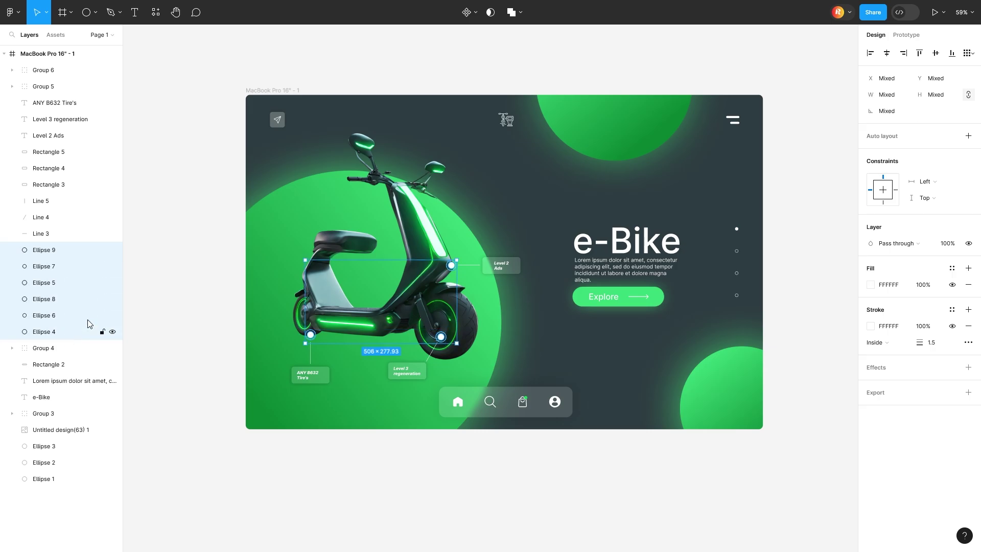
drag(67, 332, 60, 122)
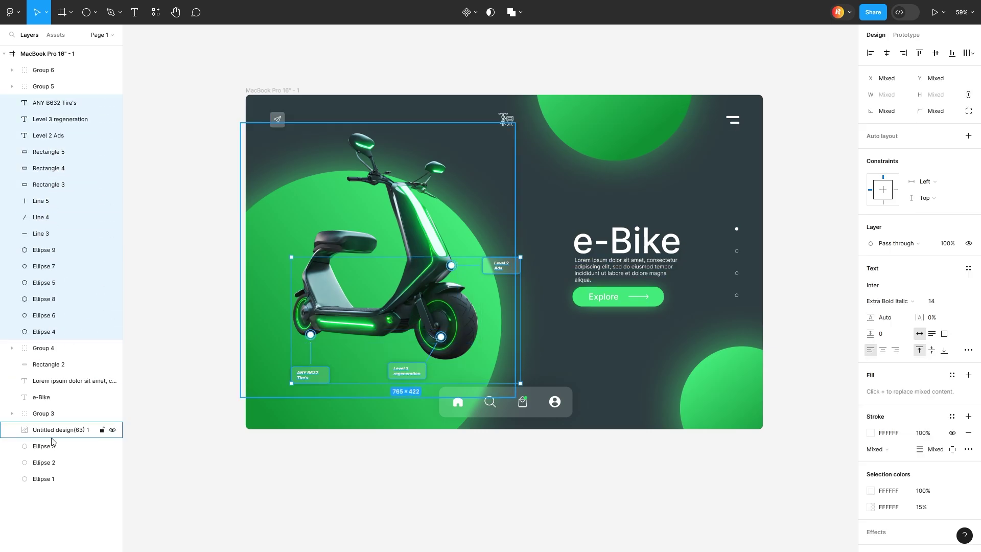
click(62, 478)
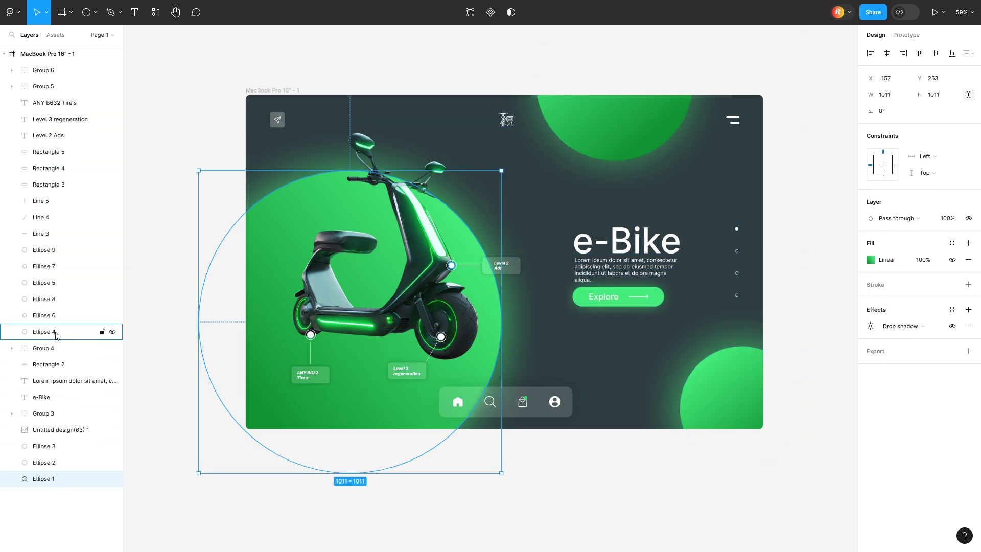
drag(56, 335, 71, 104)
ctrl+click(84, 431)
right_click(83, 434)
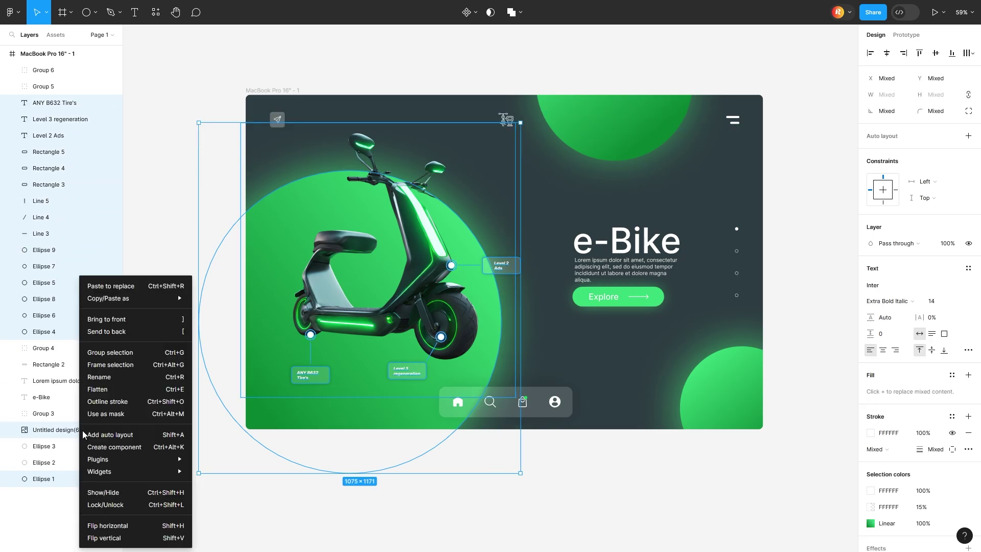
click(109, 352)
key(Escape)
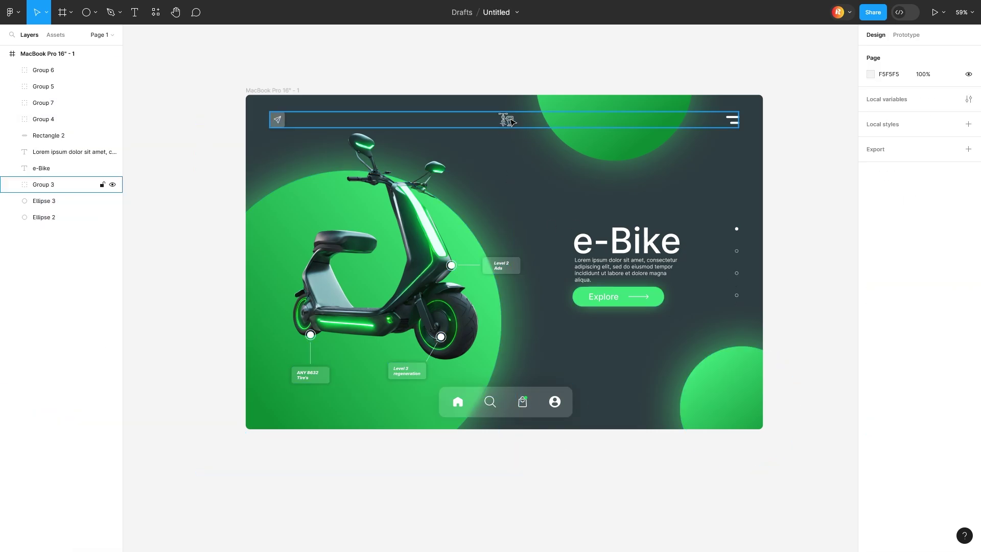
scroll(508, 121, right, 5)
click(95, 12)
click(110, 35)
Draw a 753×1117 right-side panel with 15% fill and left corner radius 35.
mouse_move(298, 95)
mouse_down()
mouse_move(440, 408)
mouse_move(522, 429)
mouse_up()
click(870, 259)
click(921, 260)
text(15)
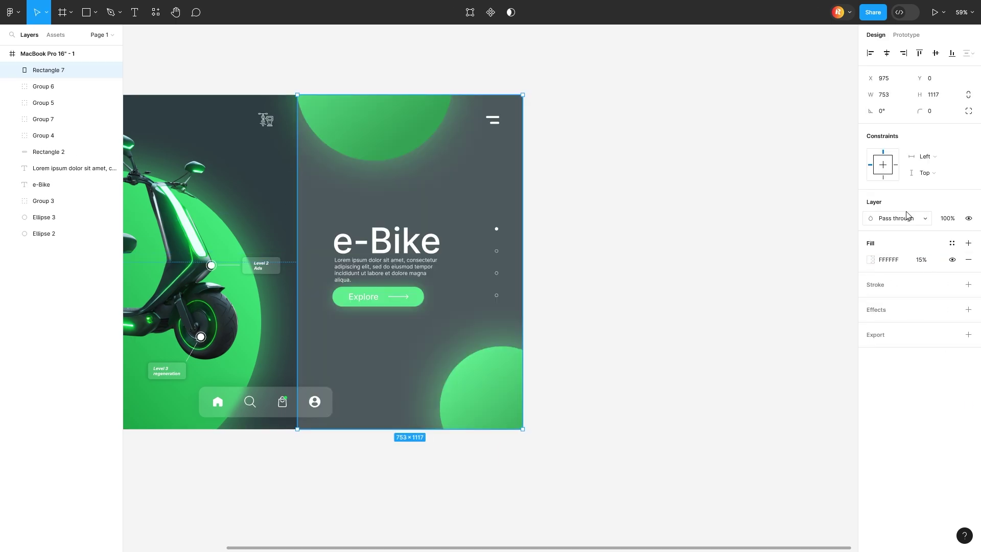
click(968, 111)
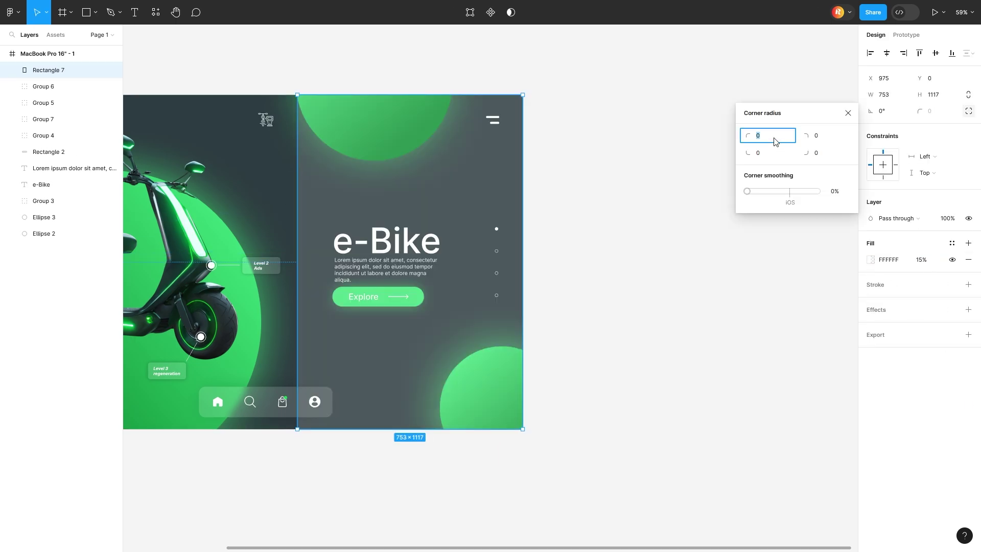
Add a background blur of 20.8 to the panel.
click(968, 309)
click(904, 326)
drag(749, 351, 918, 357)
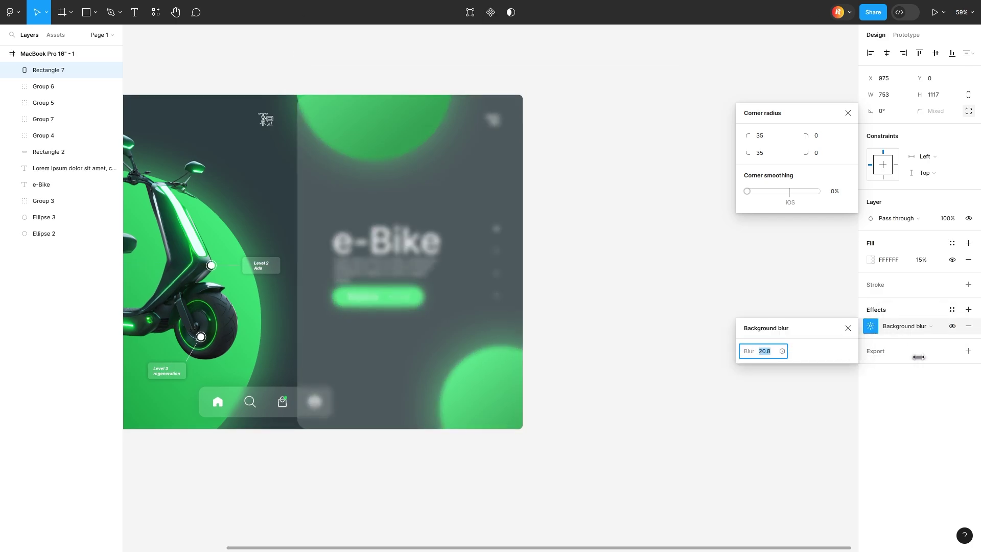
click(403, 352)
Add a drop shadow with X -9 and make the panel's fill dark.
click(967, 310)
click(870, 326)
drag(747, 351, 738, 352)
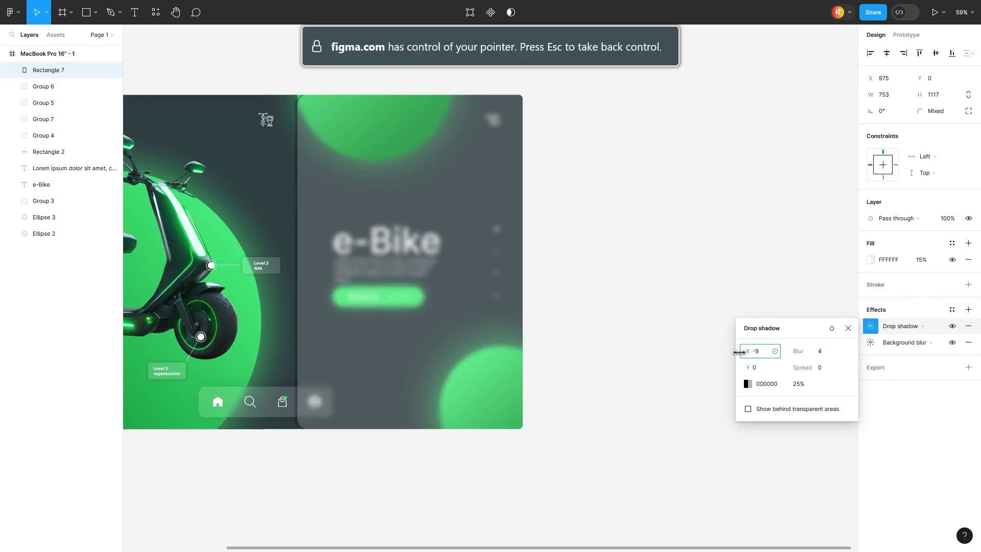
click(625, 465)
key(ctrl+z)
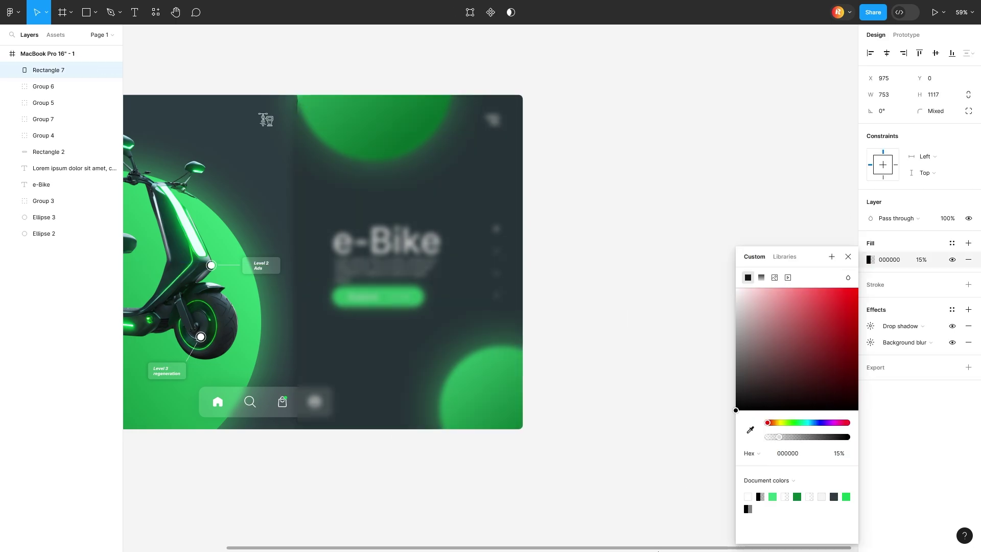
click(613, 494)
key(ctrl+z)
click(690, 254)
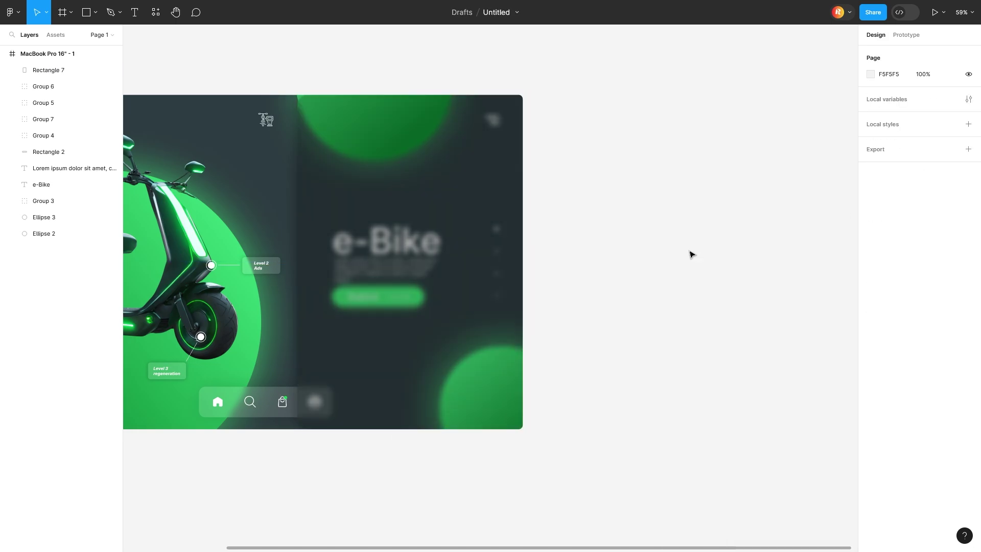
key(ctrl+z)
click(651, 492)
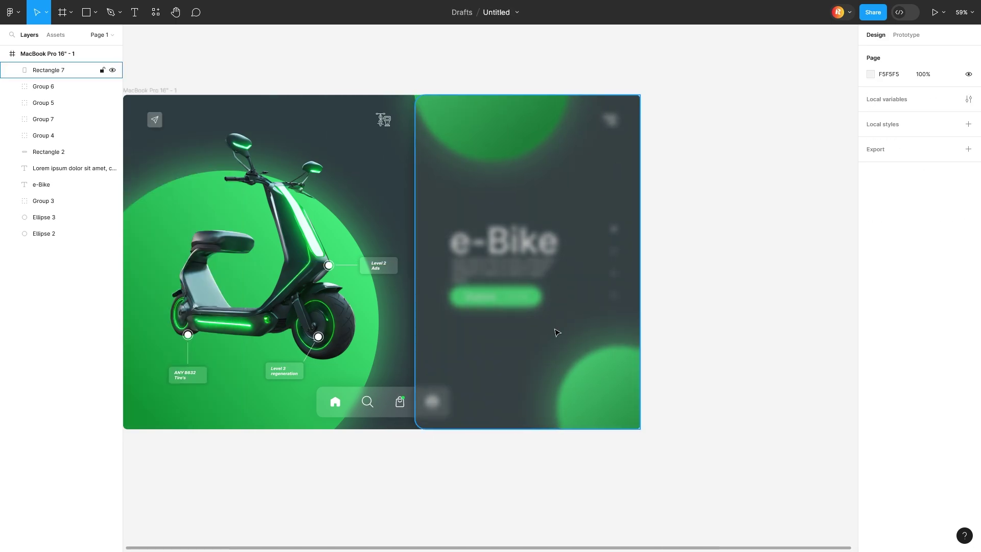
Create an Inter Medium 35 'Home' label with an underline and group them.
click(442, 136)
text(Home)
click(888, 276)
click(889, 260)
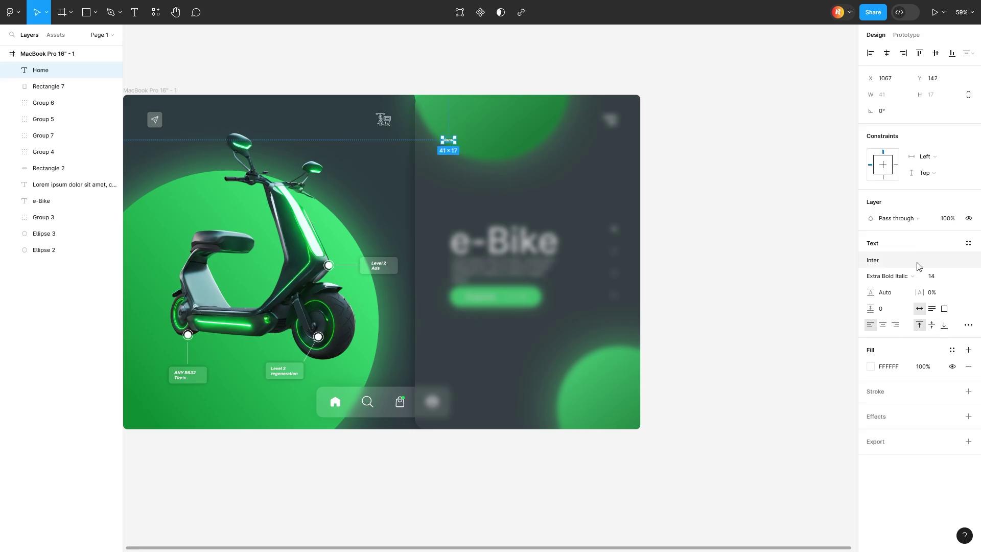
click(931, 277)
drag(459, 149, 522, 127)
scroll(400, 144, up, 5)
key(l)
click(870, 284)
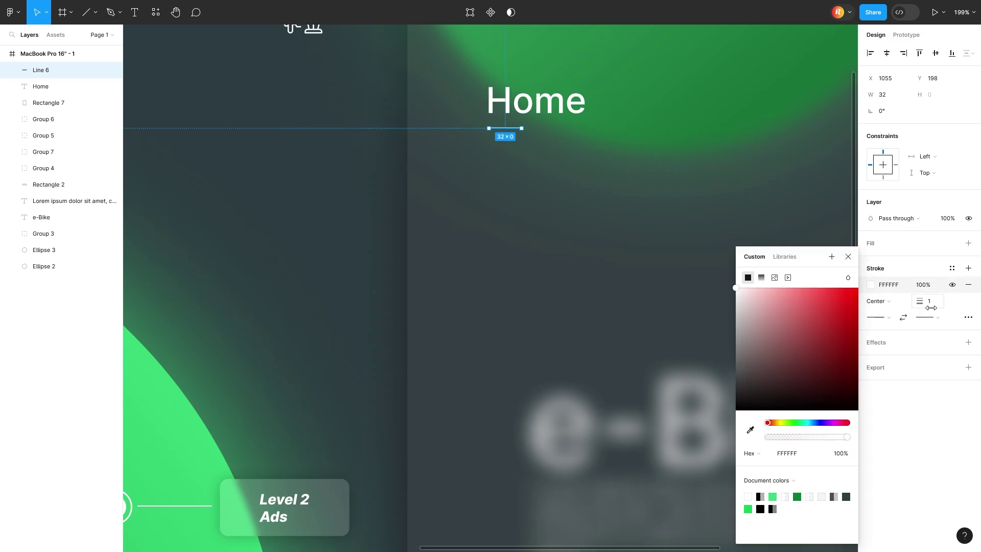
scroll(296, 136, down, 5)
shift+click(350, 105)
key(ctrl+g)
scroll(339, 105, up, 1)
Duplicate the Home item into seven evenly spaced rows and lengthen the first underline.
drag(351, 106, 352, 132)
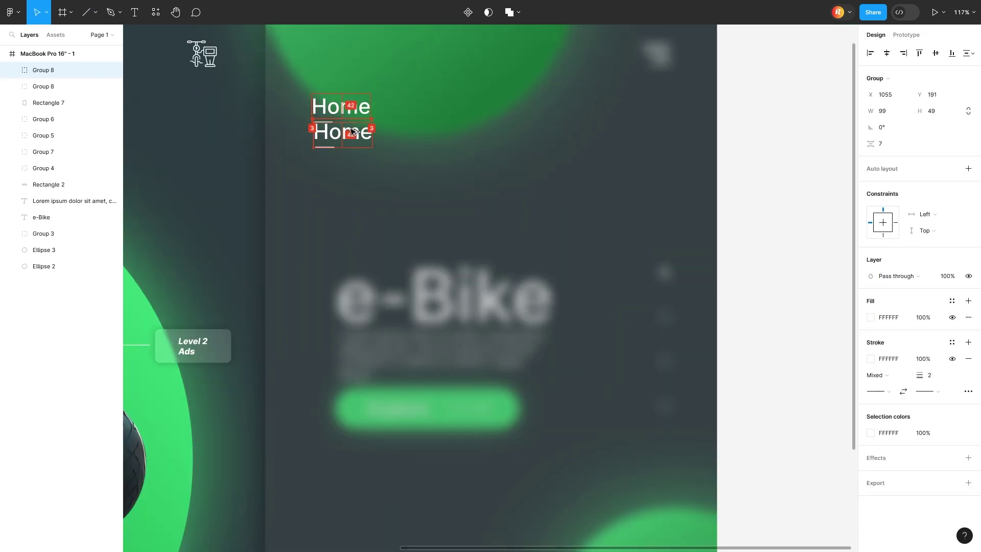
key(ctrl+d)
key(ctrl+d)
key(ctrl+d)
key(ctrl+d)
drag(199, 326, 357, 89)
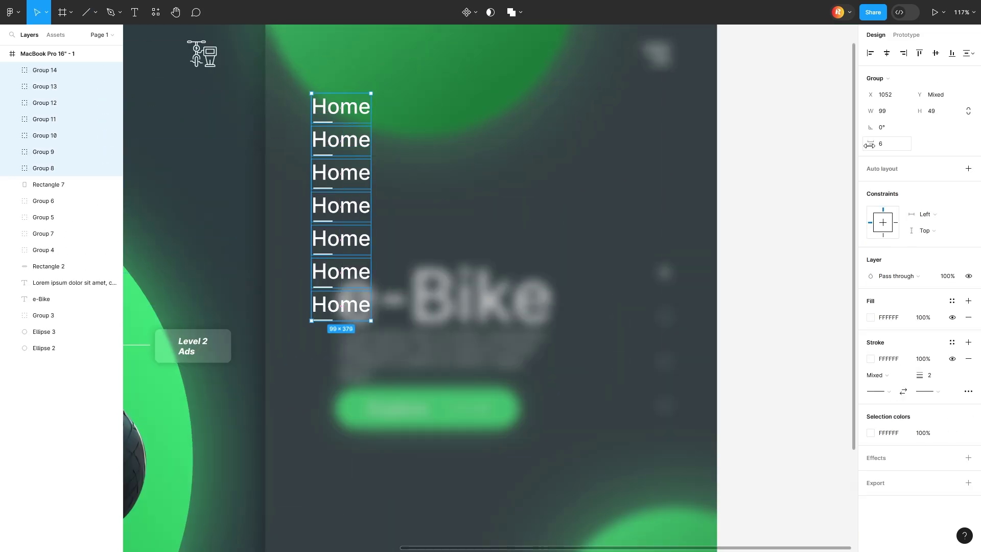
drag(870, 143, 808, 184)
scroll(329, 124, up, 3)
click(329, 123)
scroll(334, 123, up, 2)
double_click(332, 121)
drag(333, 121, 405, 120)
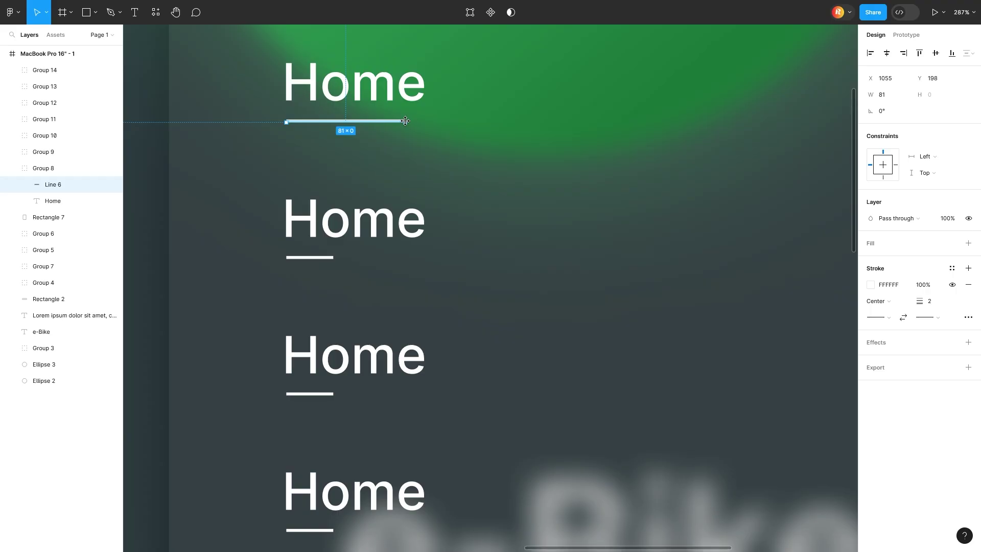
Rename the copies to e-Car, e-Bike, e-Cycle and e-Scooter.
double_click(354, 220)
text(e-Car)
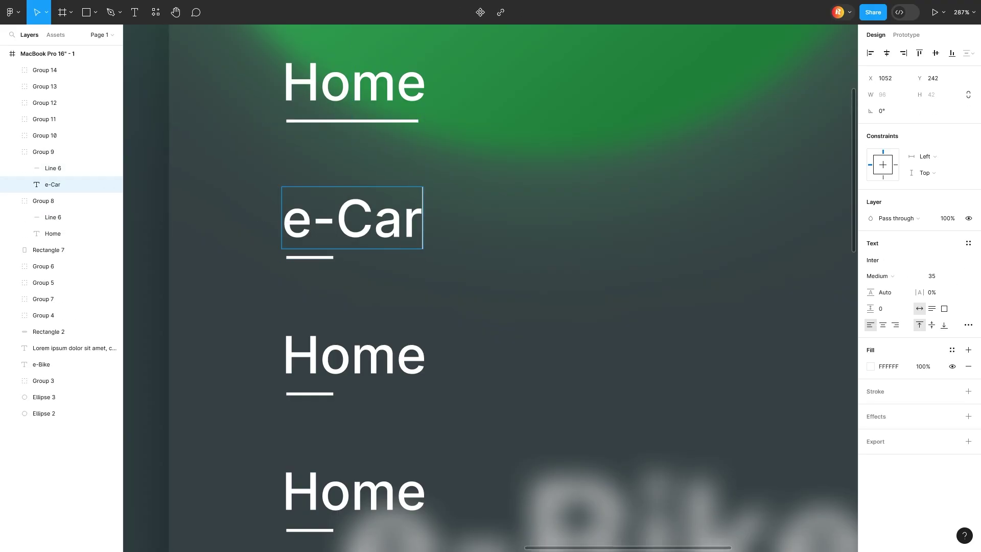
double_click(354, 355)
text(ee)
scroll(490, 286, down, 2)
double_click(354, 378)
text(e-C)
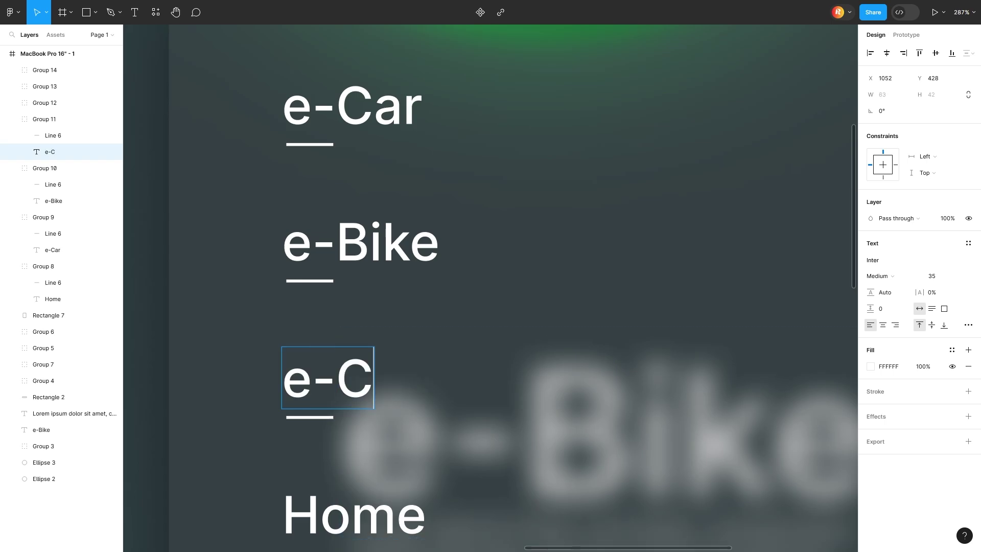
scroll(490, 286, down, 3)
double_click(354, 334)
text(e-Scooter)
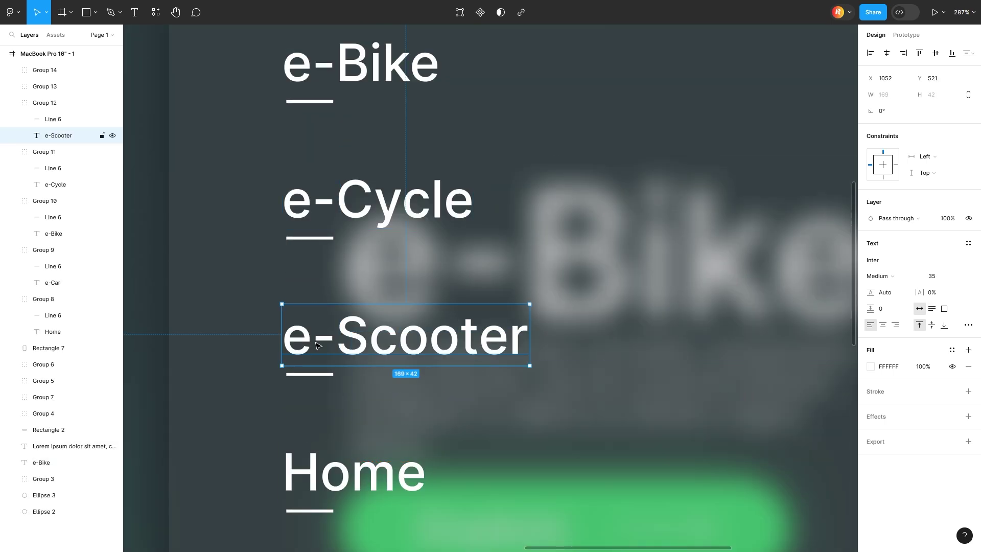
Rename the last two items to 'Contact' and 'Support Team', fixing a spelling error.
double_click(431, 334)
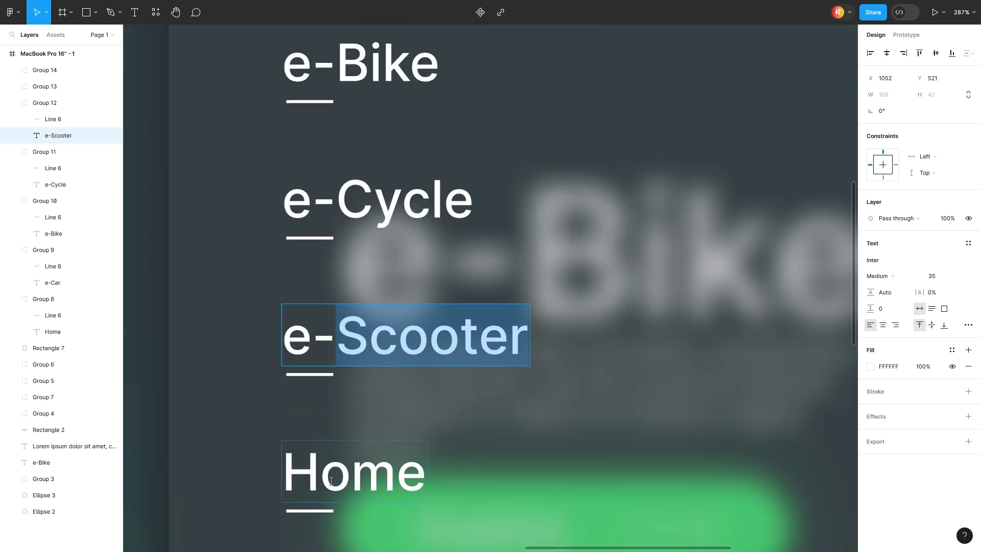
double_click(354, 473)
text(Contact)
scroll(490, 286, down, 3)
double_click(354, 428)
text(Message)
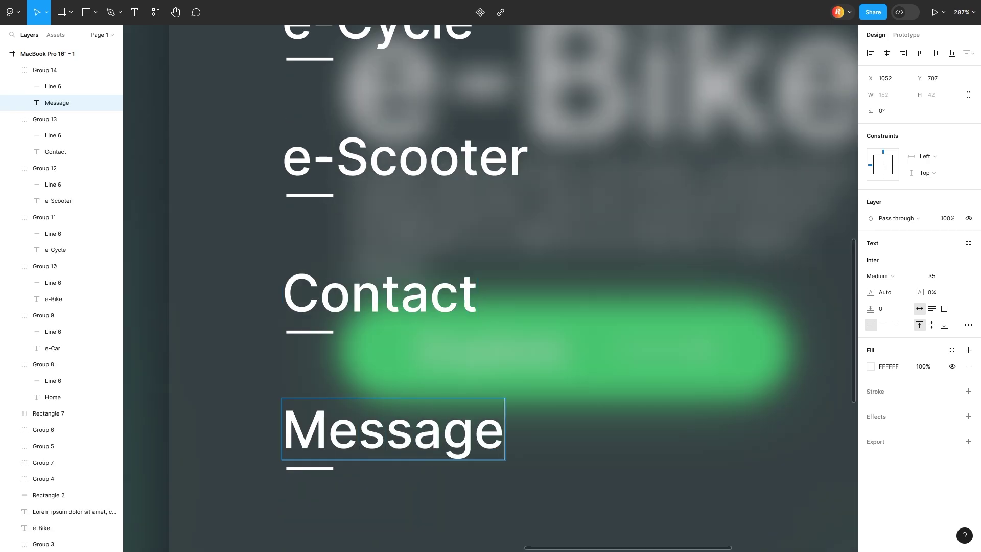
key(BackSpace)
key(BackSpace)
key(BackSpace)
text(Suppore)
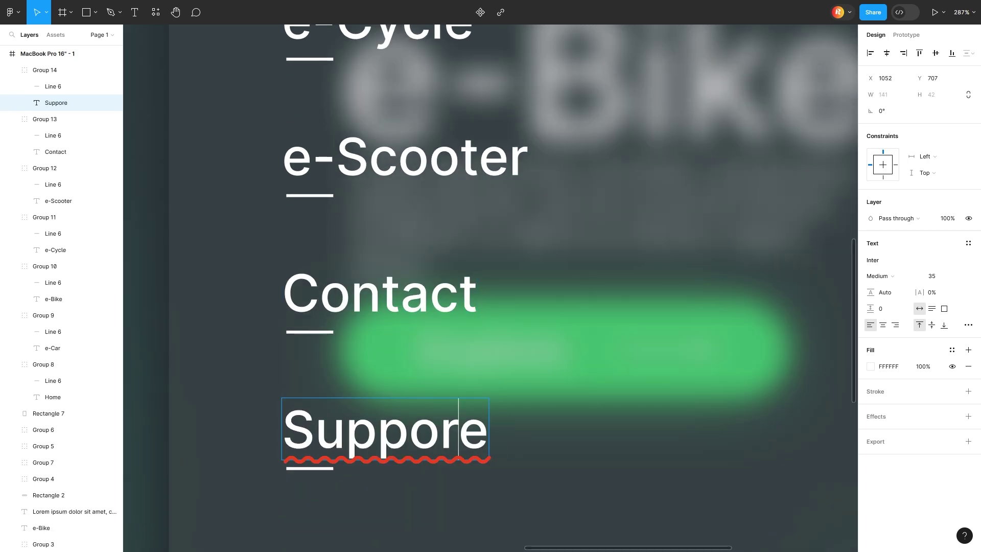
right_click(345, 434)
click(350, 444)
text(pport Tea)
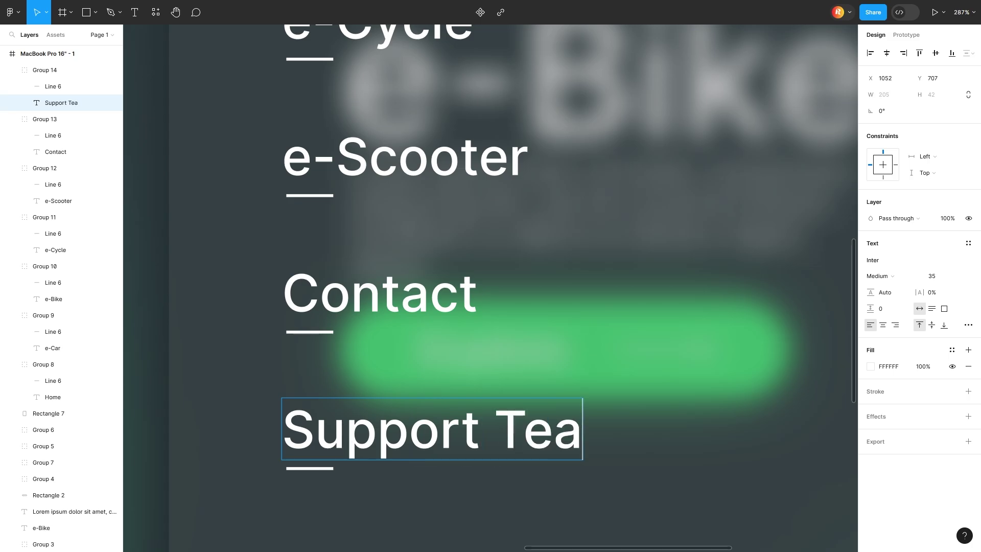
text(m)
scroll(316, 80, down, 5)
click(317, 81)
scroll(317, 80, down, 2)
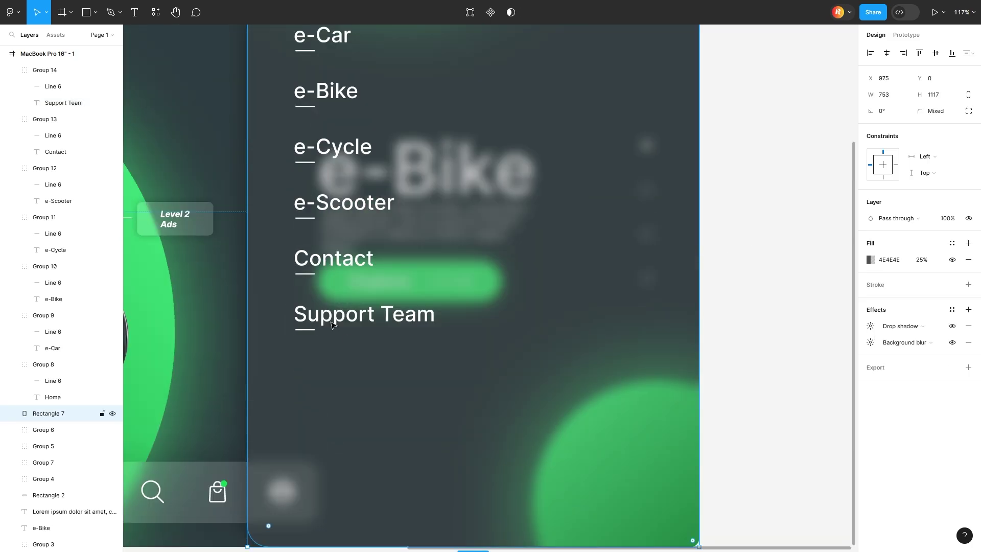
Add a 'Sing In' label at the panel's bottom right with a log-in icon beside it.
scroll(317, 80, up, 2)
scroll(345, 222, down, 3)
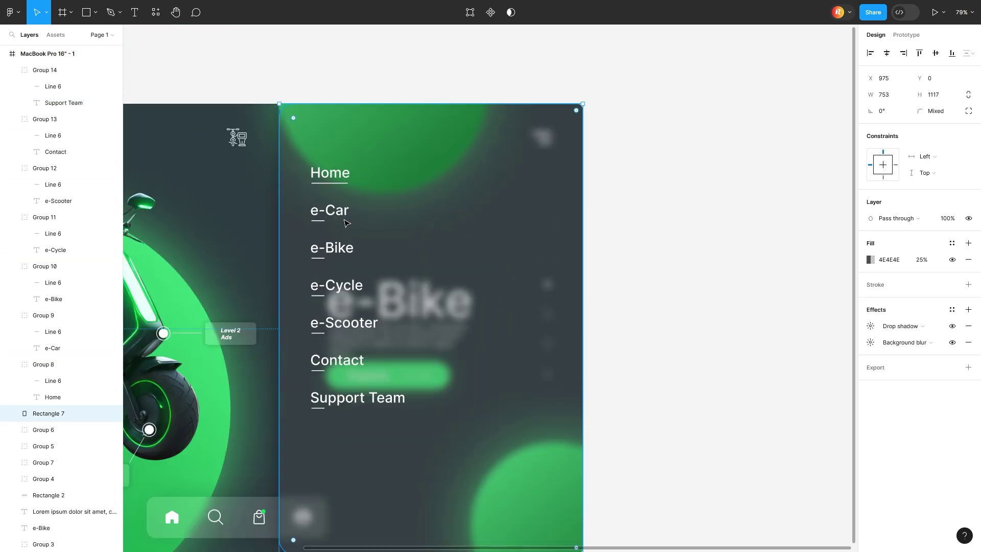
scroll(504, 299, down, 3)
key(t)
click(512, 431)
text(Sing In)
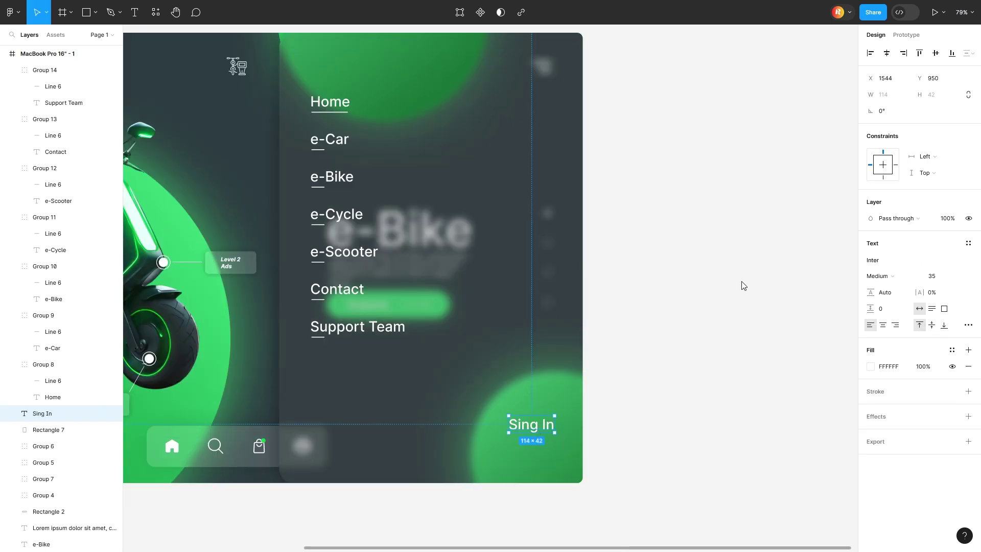
drag(743, 285, 495, 428)
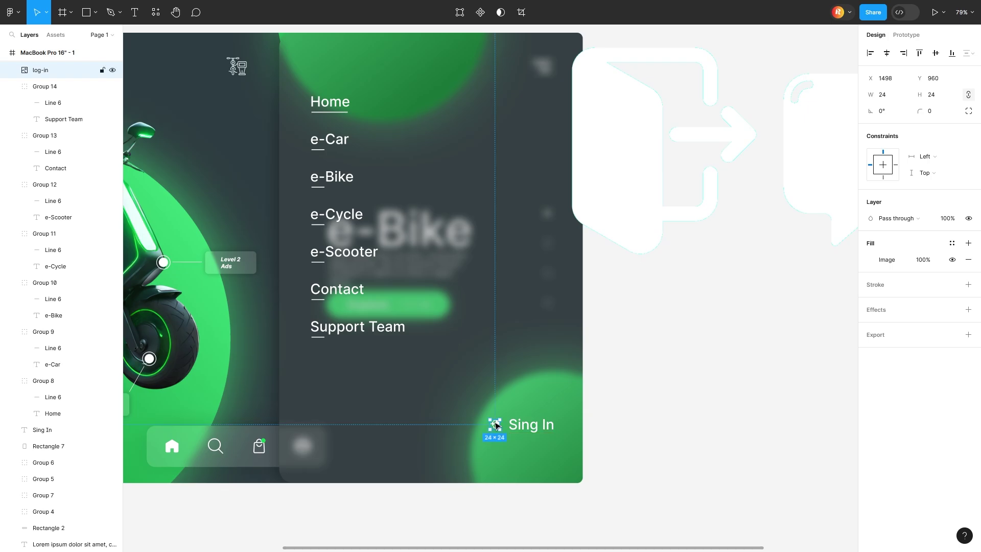
Duplicate the row below, swap in a logout icon and reword it to 'Log Out'.
scroll(574, 420, up, 5)
scroll(359, 442, down, 5)
drag(359, 442, 431, 344)
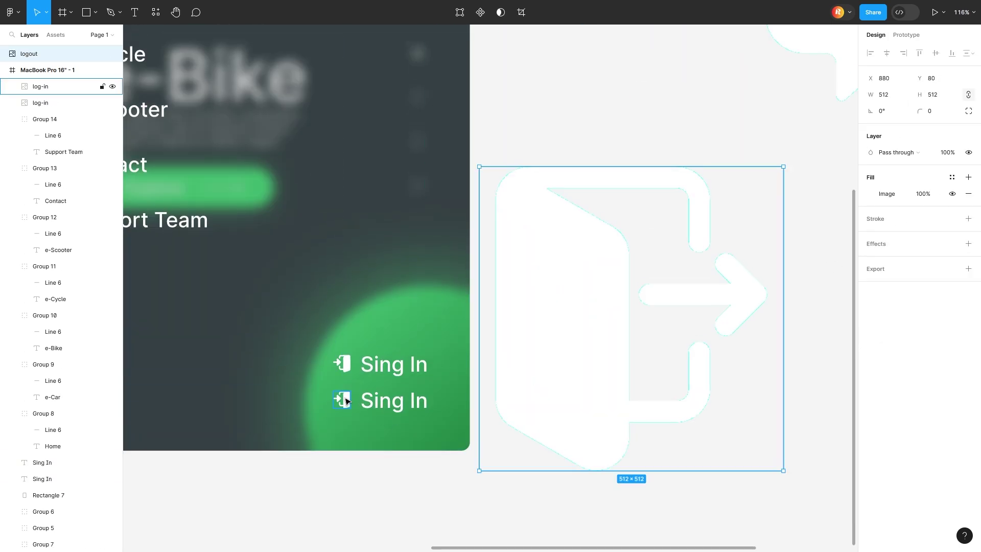
mouse_move(346, 402)
mouse_down()
mouse_move(460, 383)
mouse_move(457, 398)
mouse_up()
scroll(463, 398, up, 4)
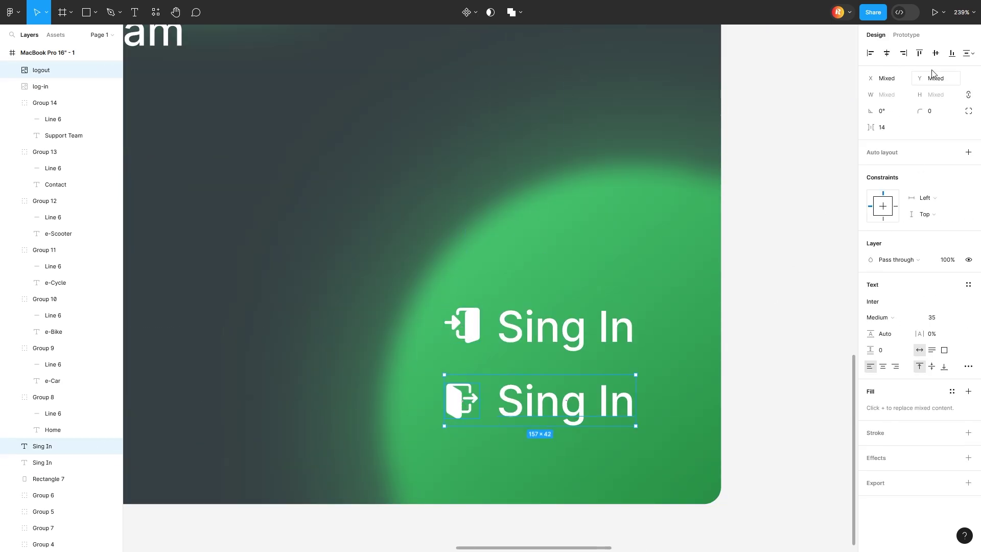
click(576, 406)
text(ut)
click(809, 333)
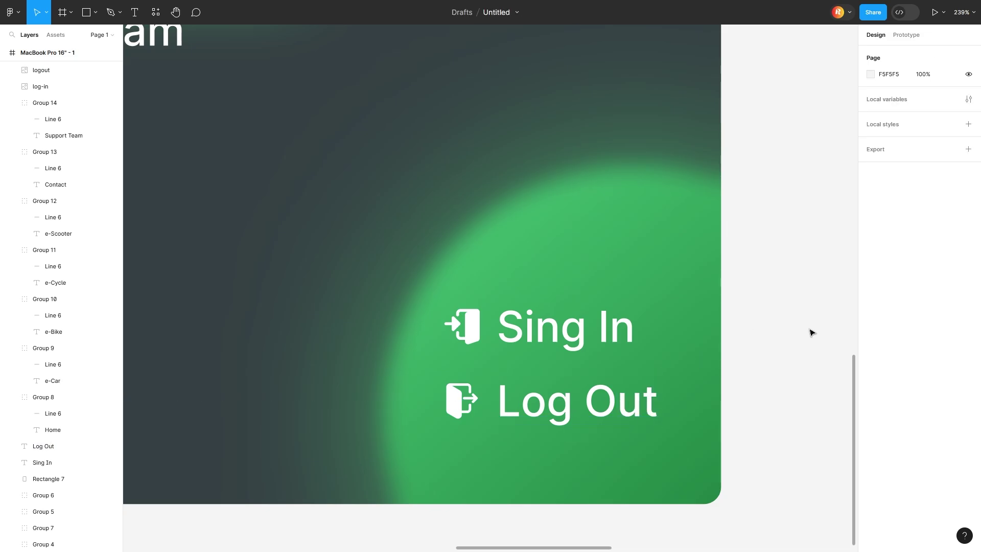
drag(810, 332, 588, 408)
Set both the Sing In and Log Out labels to Semi Bold.
scroll(794, 381, down, 5)
drag(795, 381, 664, 357)
click(879, 318)
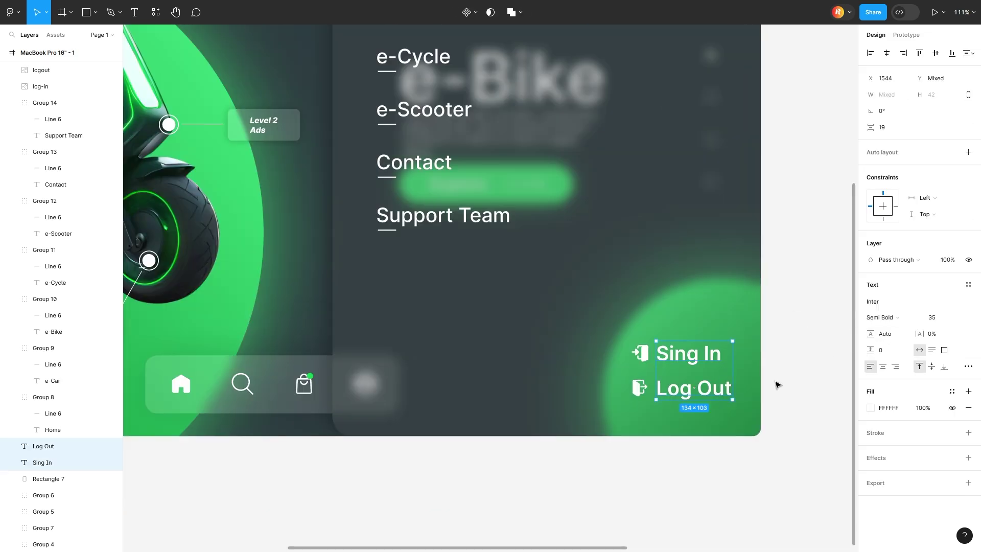
click(633, 391)
click(374, 499)
Paste the notification icon and shrink it beside Support Team.
key(ctrl+v)
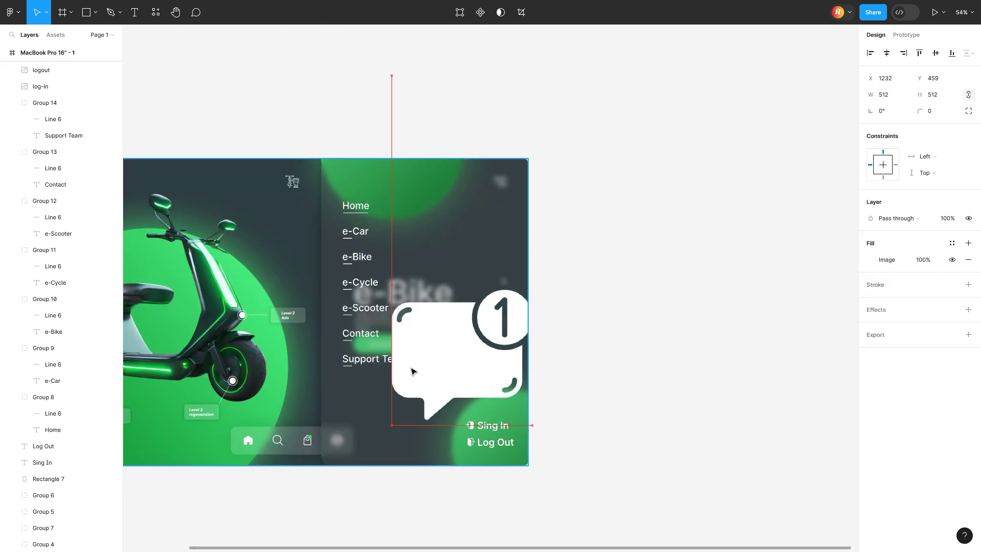
scroll(397, 354, up, 5)
drag(397, 354, 393, 356)
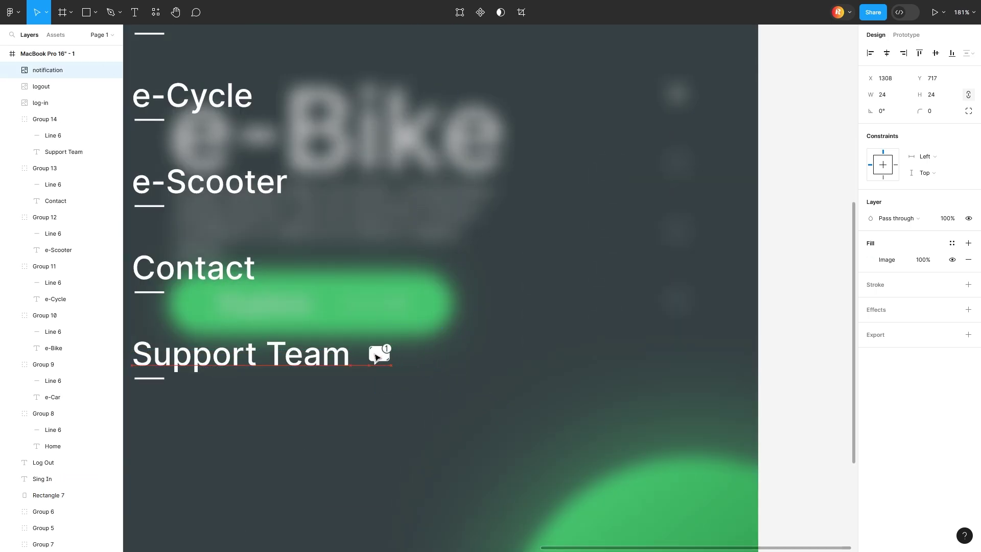
scroll(388, 396, down, 5)
scroll(388, 396, down, 3)
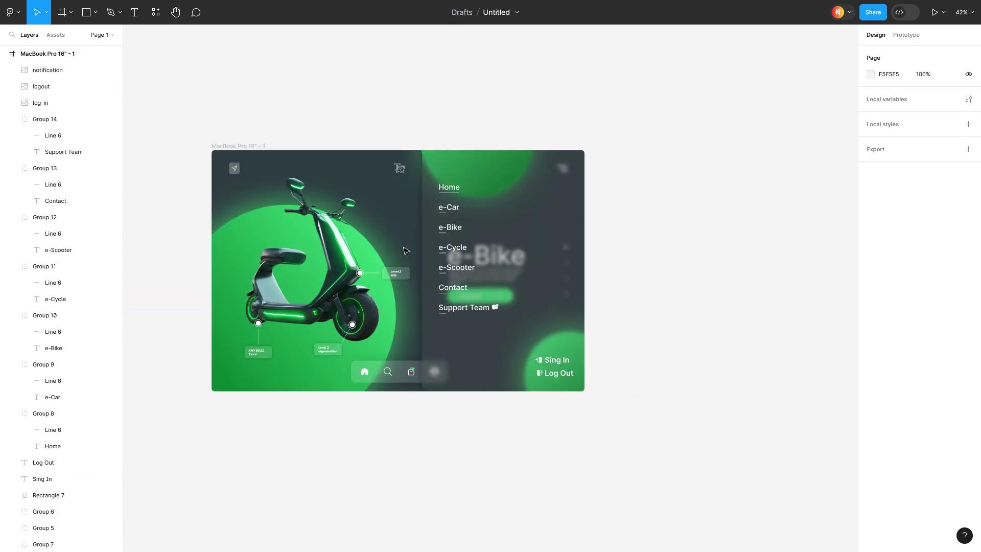
Group the menu items with the sign-in rows and move the group into the second frame.
drag(480, 169, 445, 292)
shift+click(51, 478)
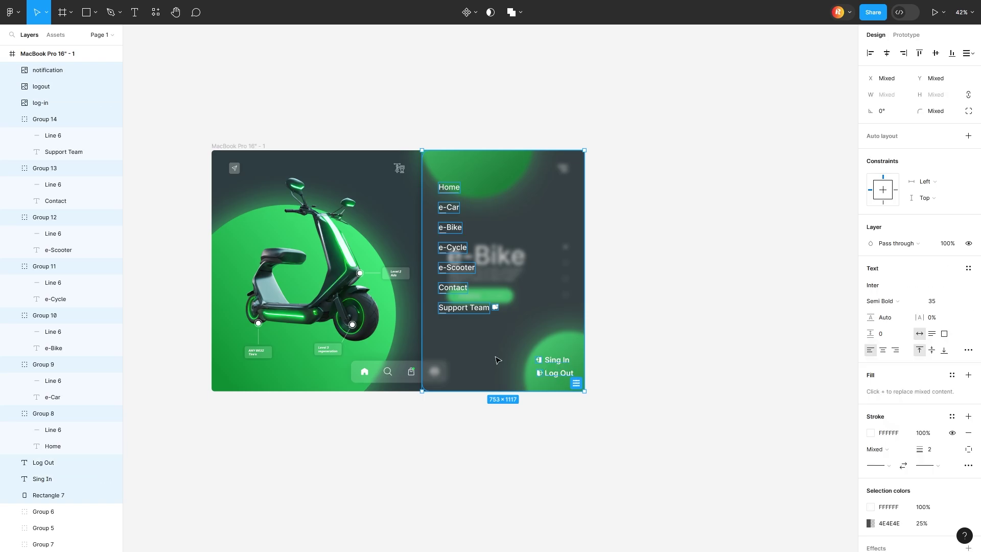
key(ctrl+g)
key(shift+Right)
key(shift+Right)
key(shift+Right)
key(shift+Right)
key(shift+Right)
key(shift+Right)
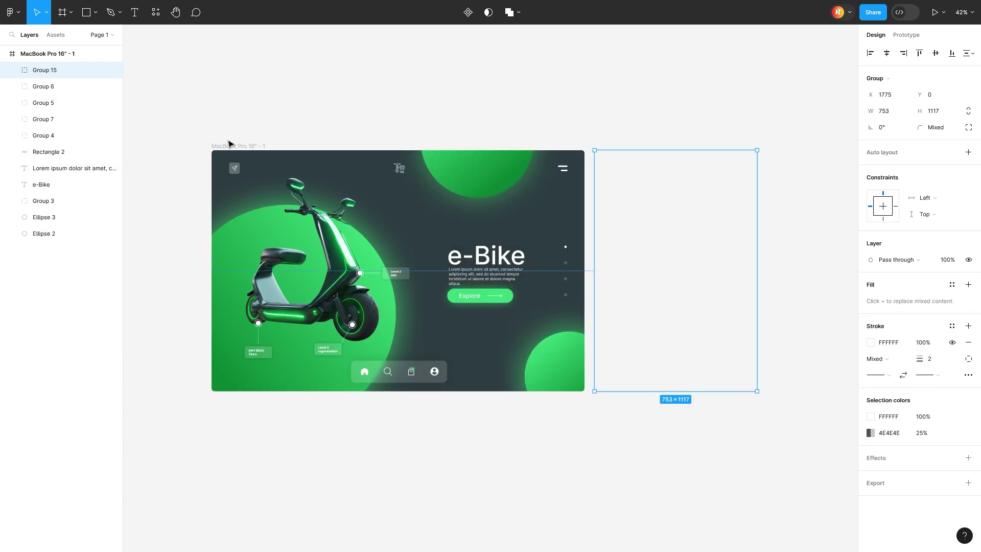
drag(228, 144, 228, 405)
scroll(228, 405, down, 3)
Cover the hero with a 1% white rectangle using Background blur, menu group layered above it.
key(r)
drag(212, 231, 584, 472)
click(919, 259)
text(1)
click(968, 334)
click(967, 309)
click(899, 326)
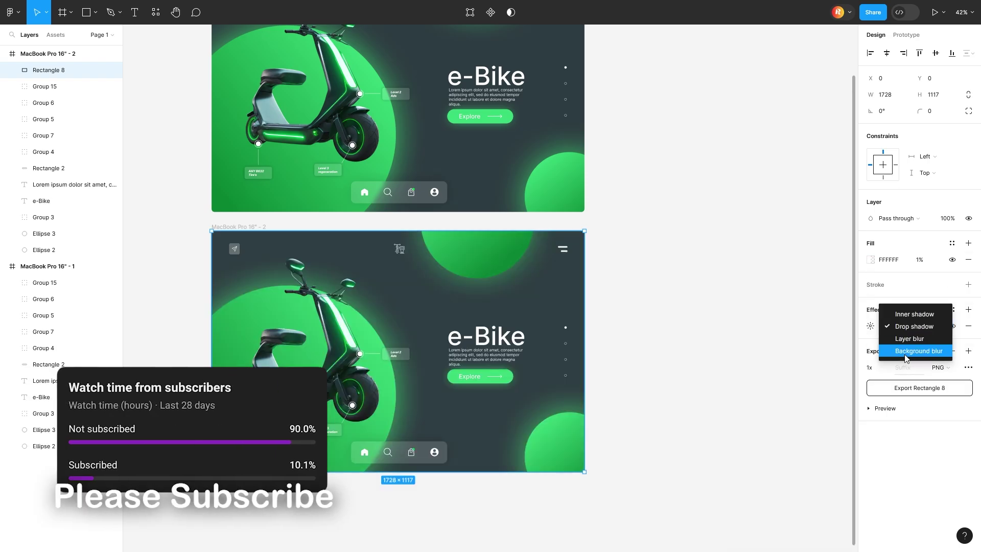
click(904, 352)
key(Escape)
click(40, 91)
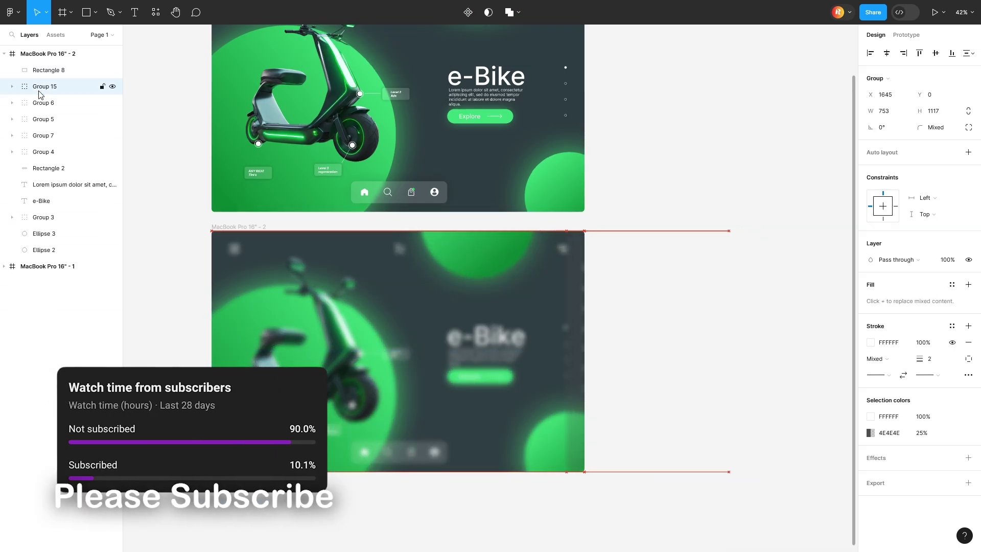
drag(39, 91, 37, 67)
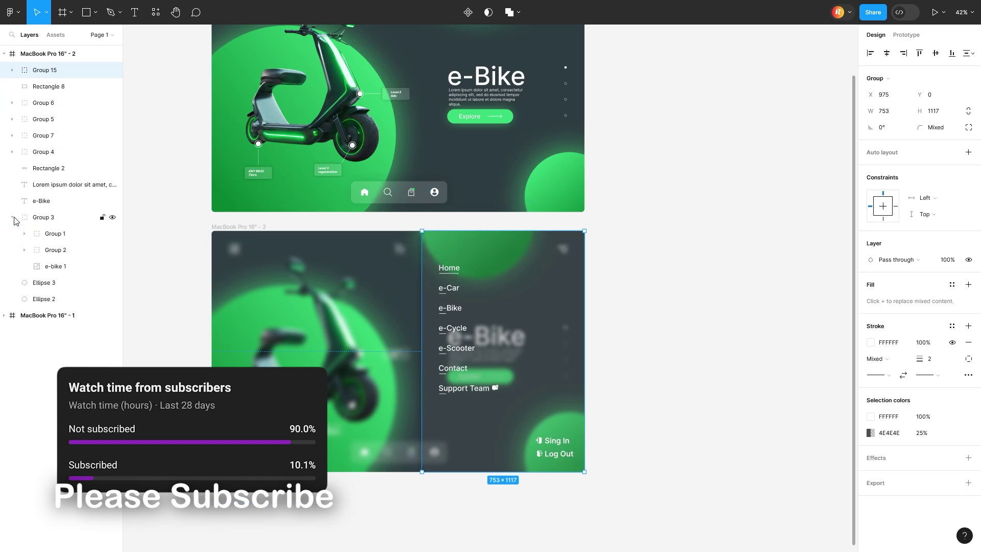
Rotate the two hamburger menu lines diagonally to form a close X.
click(25, 233)
drag(54, 234, 48, 64)
key(shift+2)
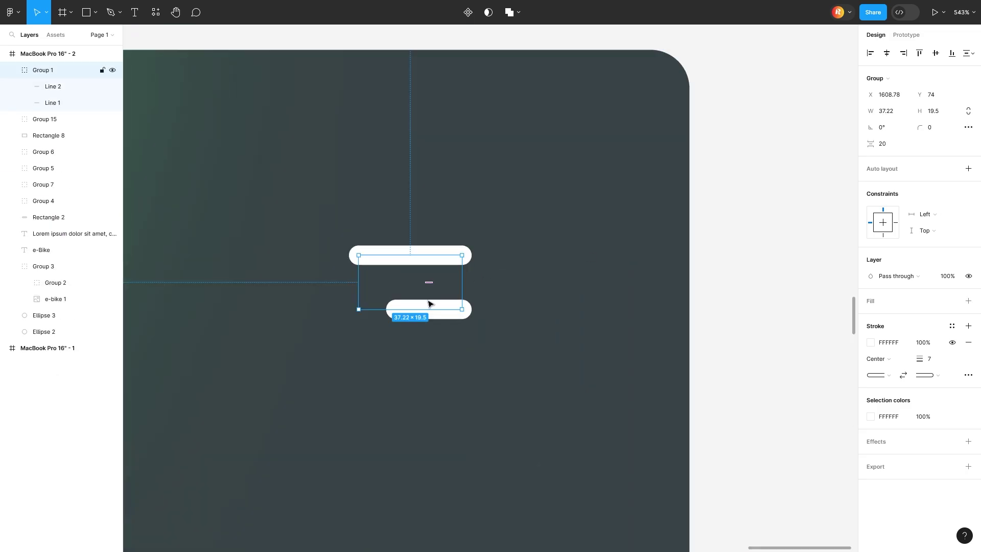
click(397, 307)
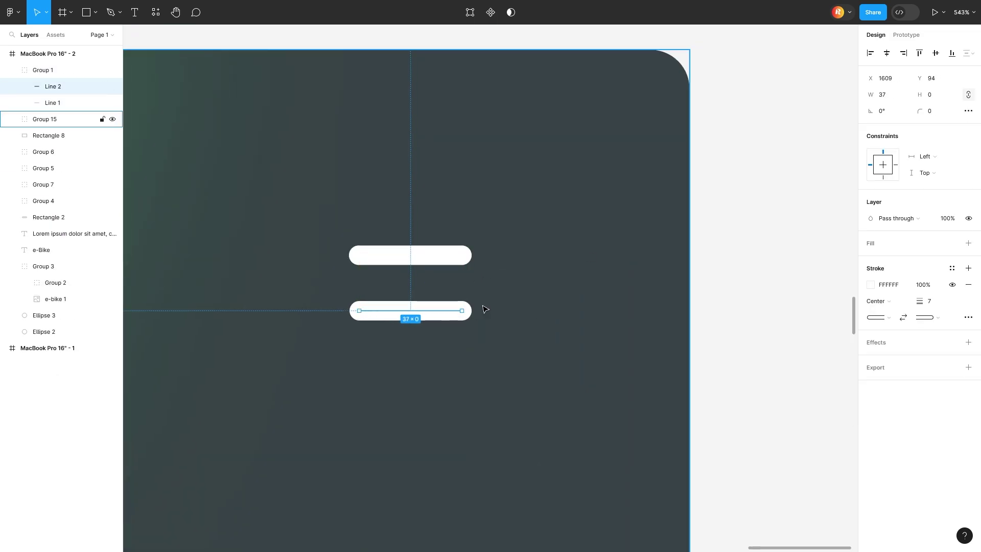
drag(485, 309, 464, 363)
click(431, 255)
drag(470, 254, 449, 291)
key(shift+h)
shift+click(427, 315)
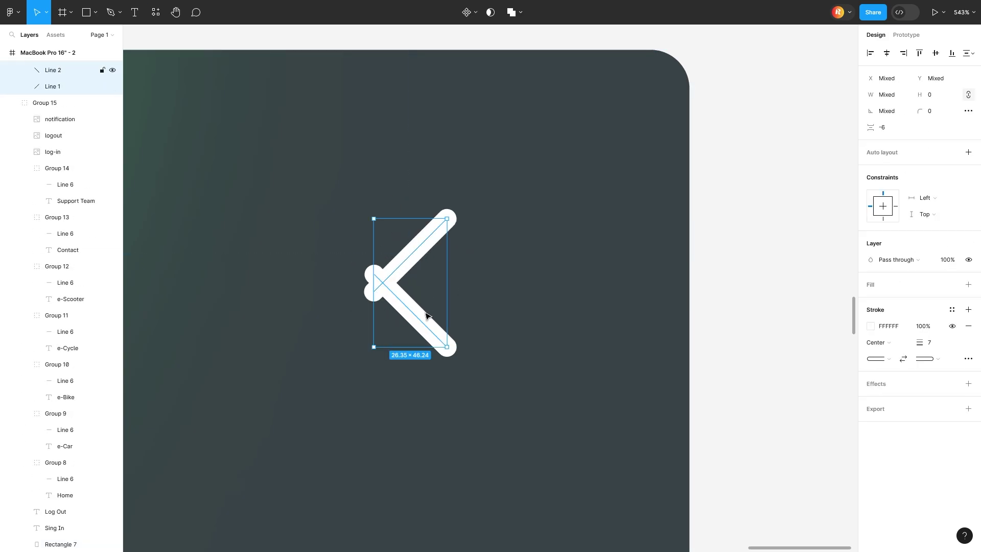
key(ctrl+z)
click(766, 164)
key(shift+1)
Add a profile icon and an Extra Bold username label beside the sign-in rows.
scroll(792, 170, down, 2)
scroll(64, 438, down, 5)
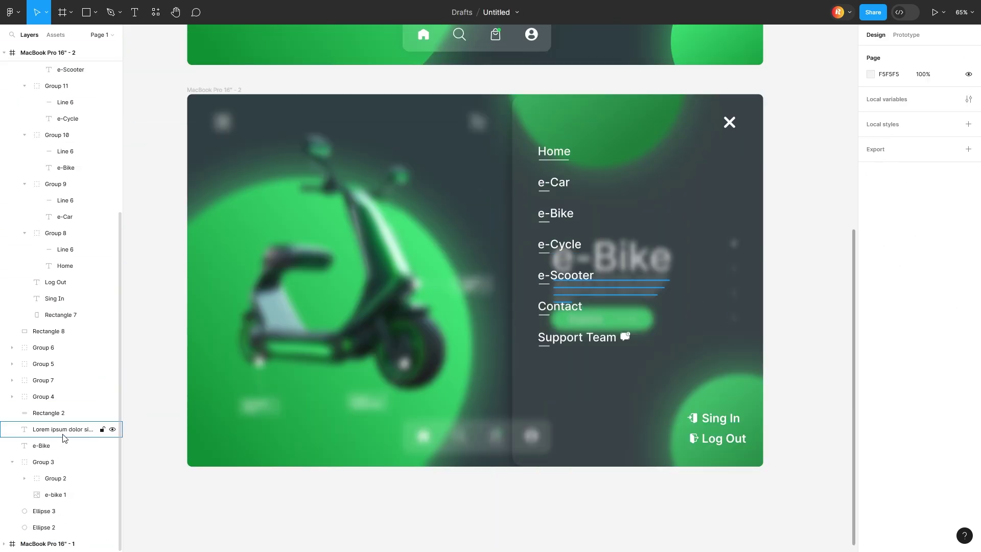
double_click(531, 435)
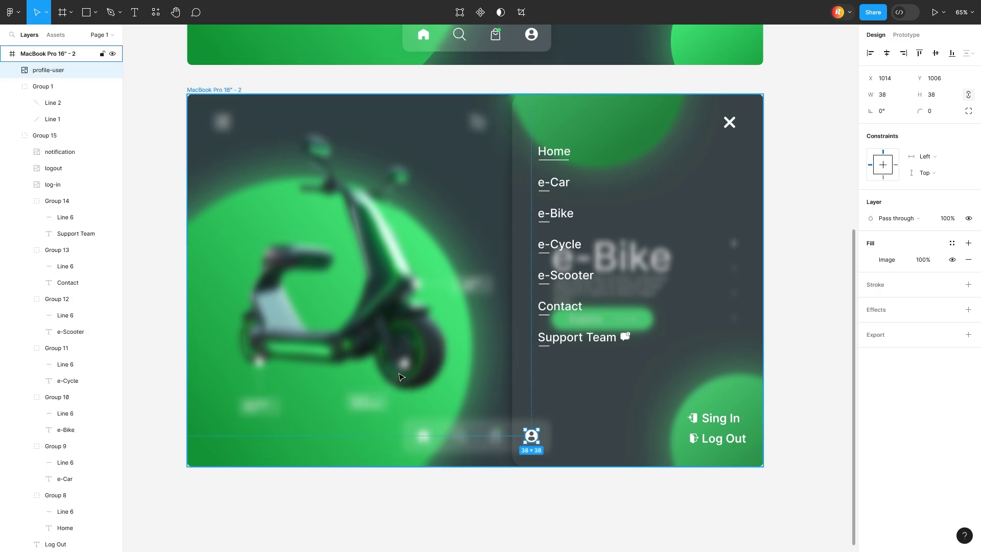
key(t)
click(546, 438)
text(User124343)
click(878, 276)
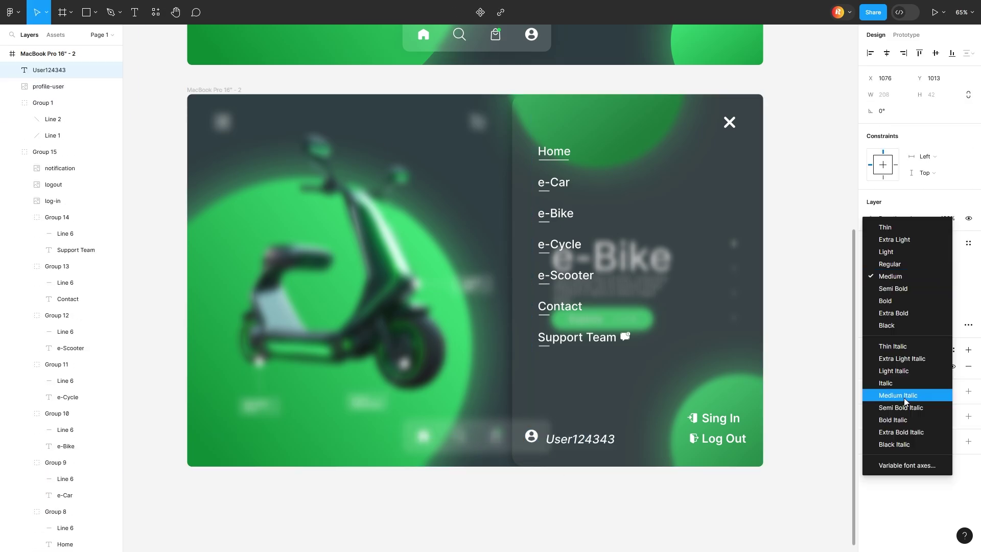
click(891, 312)
Zoom out to view both frames and switch to Prototype mode.
scroll(562, 448, up, 5)
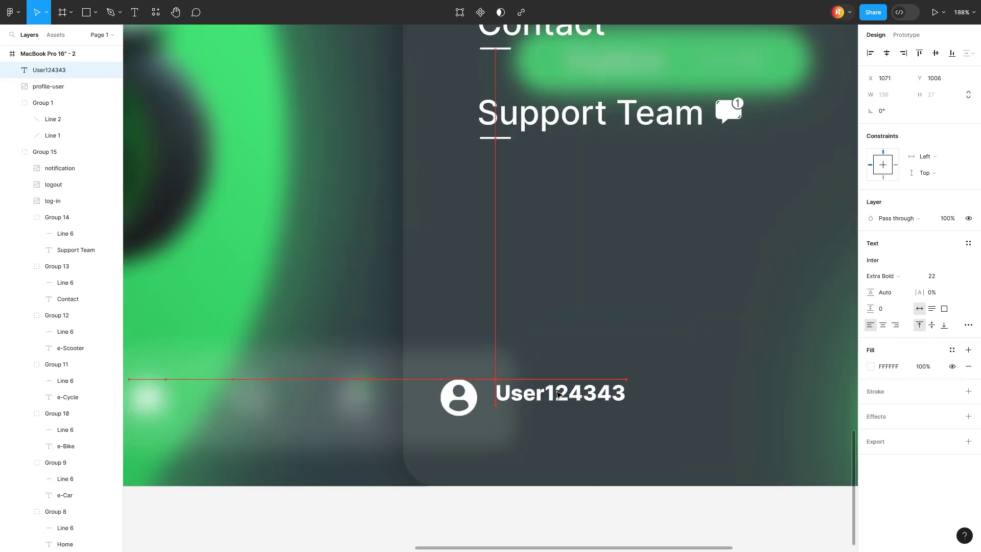
key(Escape)
scroll(409, 526, down, 6)
scroll(673, 433, down, 2)
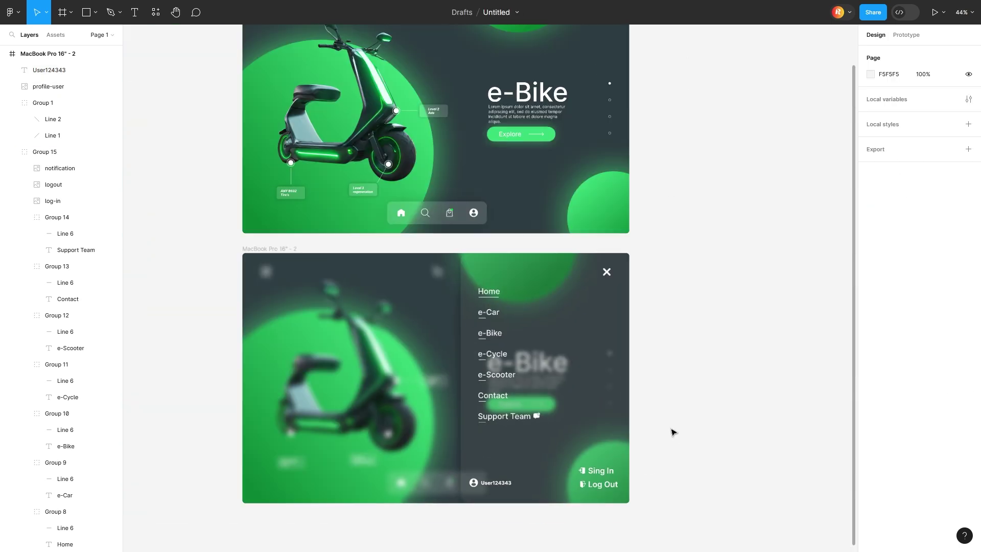
scroll(673, 432, up, 2)
scroll(674, 401, down, 2)
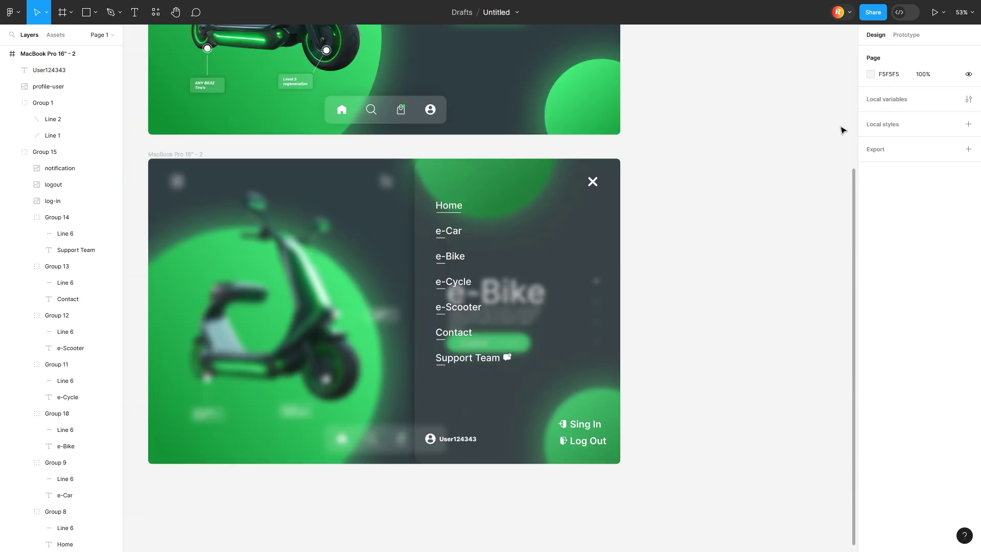
key(shift+e)
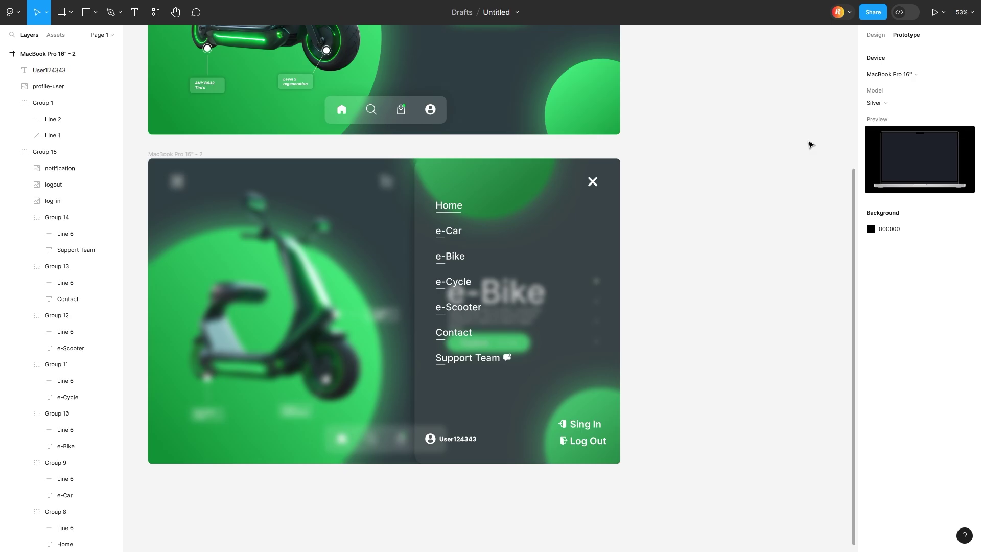
Link the menu icon to the blurred menu frame with Smart animate, Ease in and out.
scroll(596, 182, up, 5)
drag(591, 155, 274, 279)
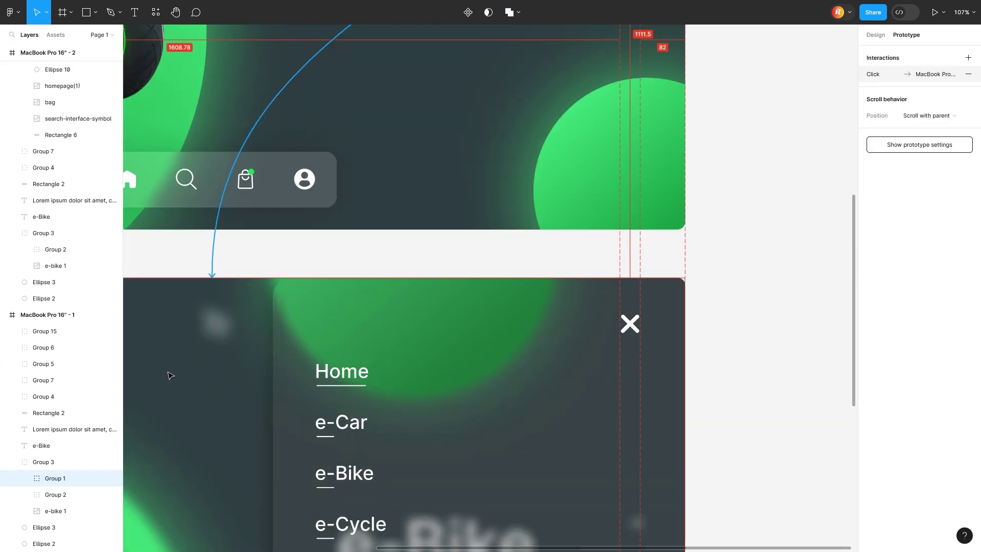
click(242, 359)
click(266, 385)
click(250, 375)
click(286, 386)
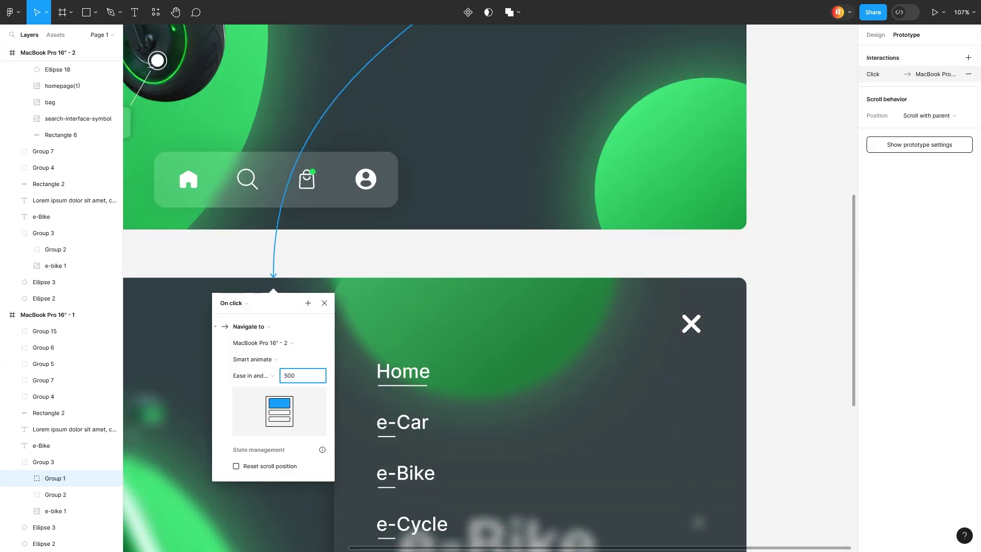
click(694, 324)
Link the close X back to the hero frame and test the menu in the preview.
drag(698, 325, 562, 212)
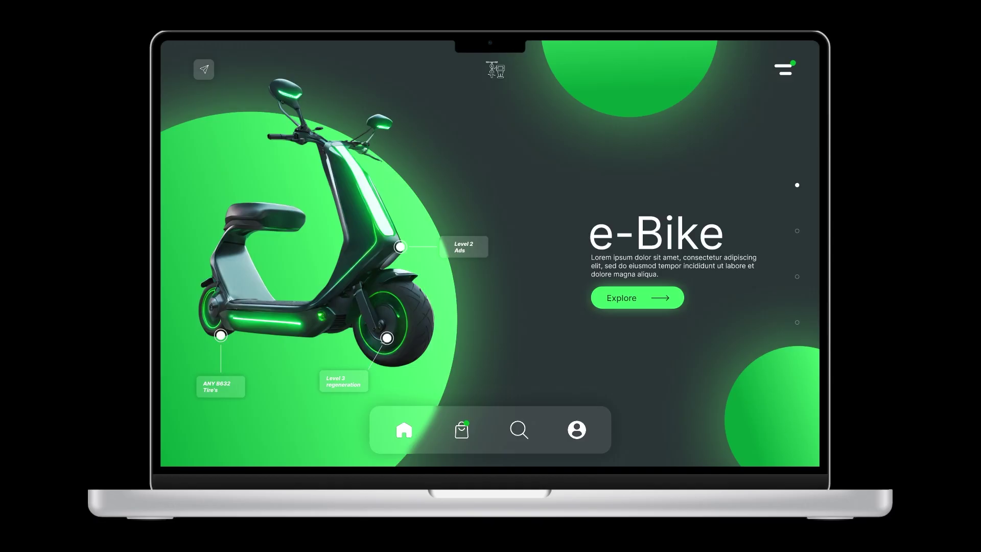
click(784, 71)
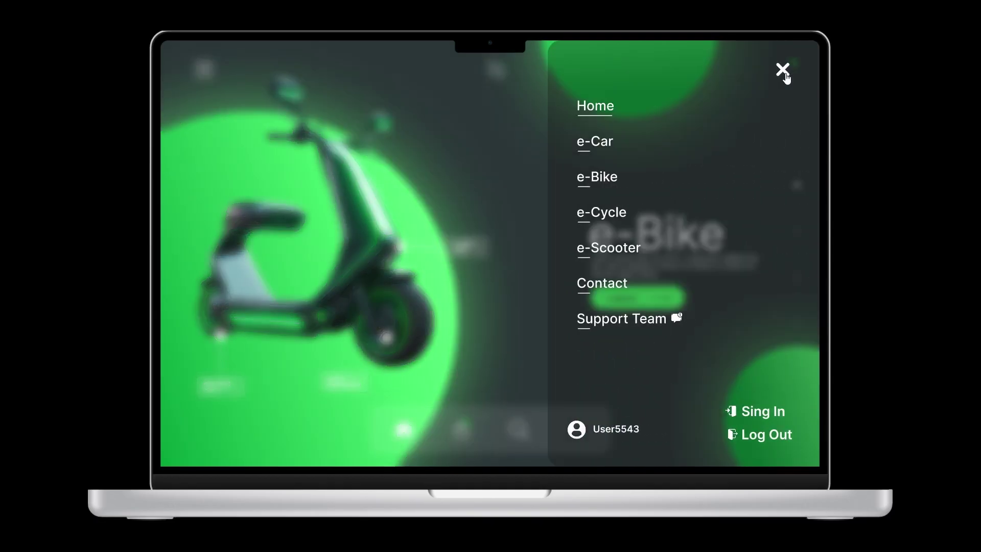
click(783, 70)
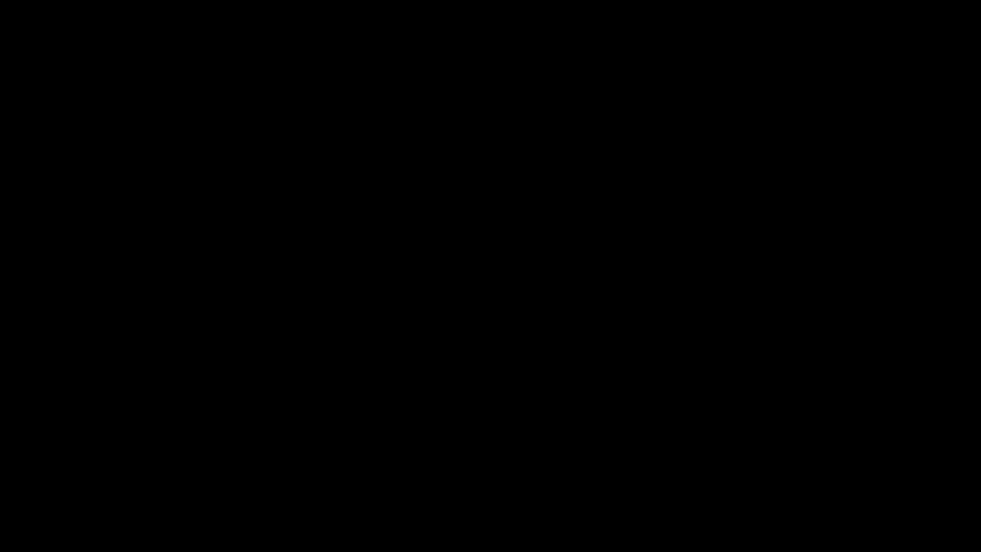